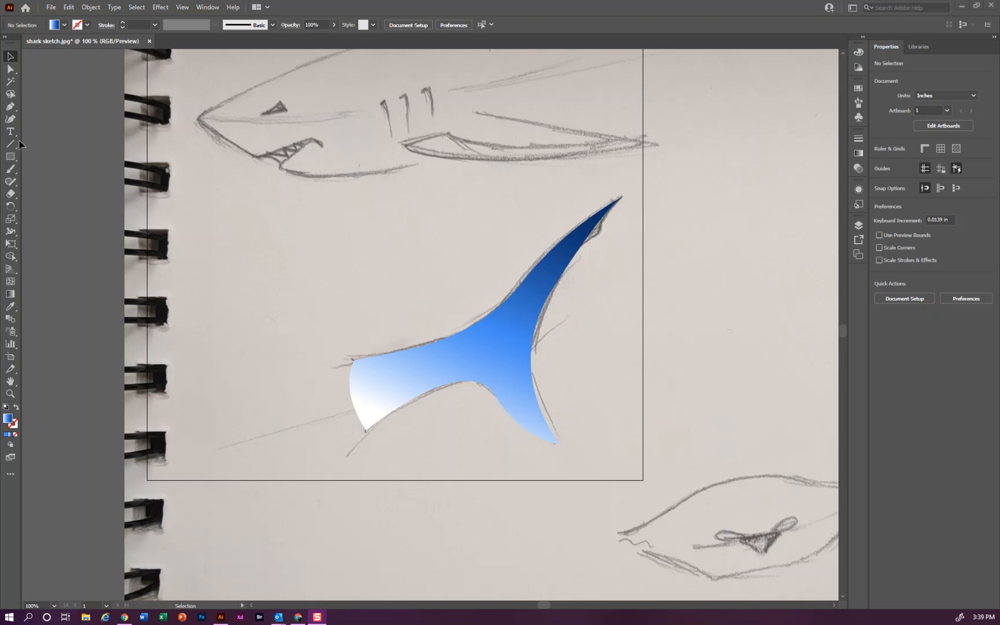
# Step: Place a line of placeholder point text below the tail fin and set its font to Poor Richard
pyautogui.click(10, 132)
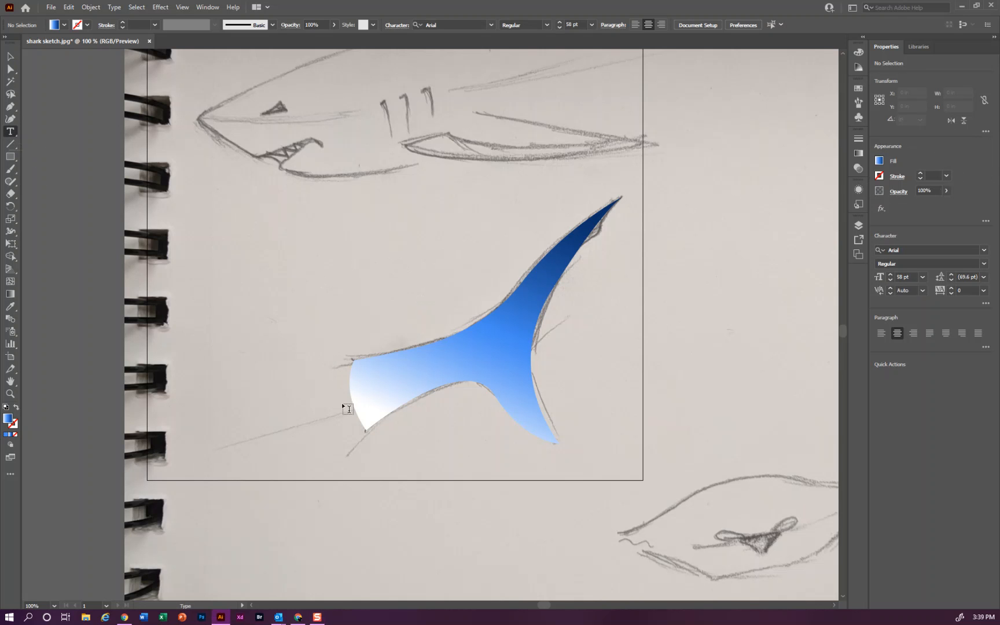
pyautogui.click(393, 458)
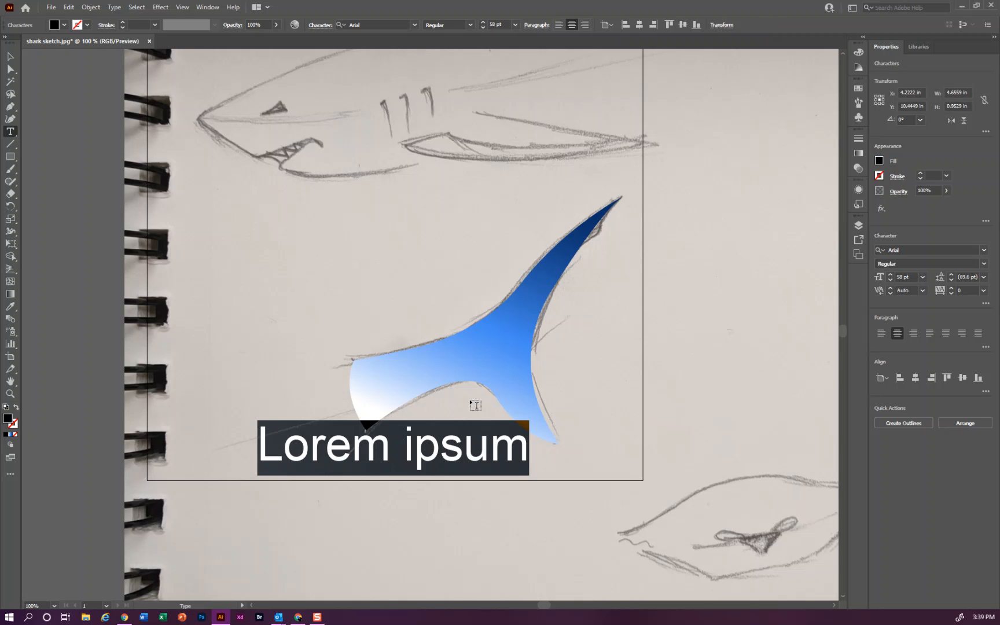
pyautogui.click(416, 25)
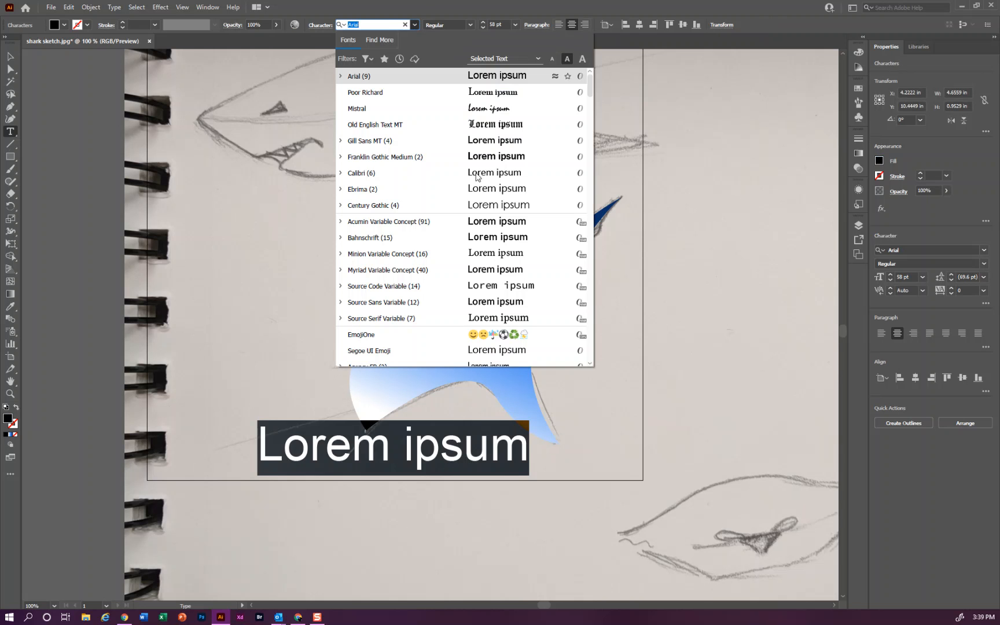
pyautogui.scroll(-10, 493, 172)
pyautogui.scroll(-15, 493, 172)
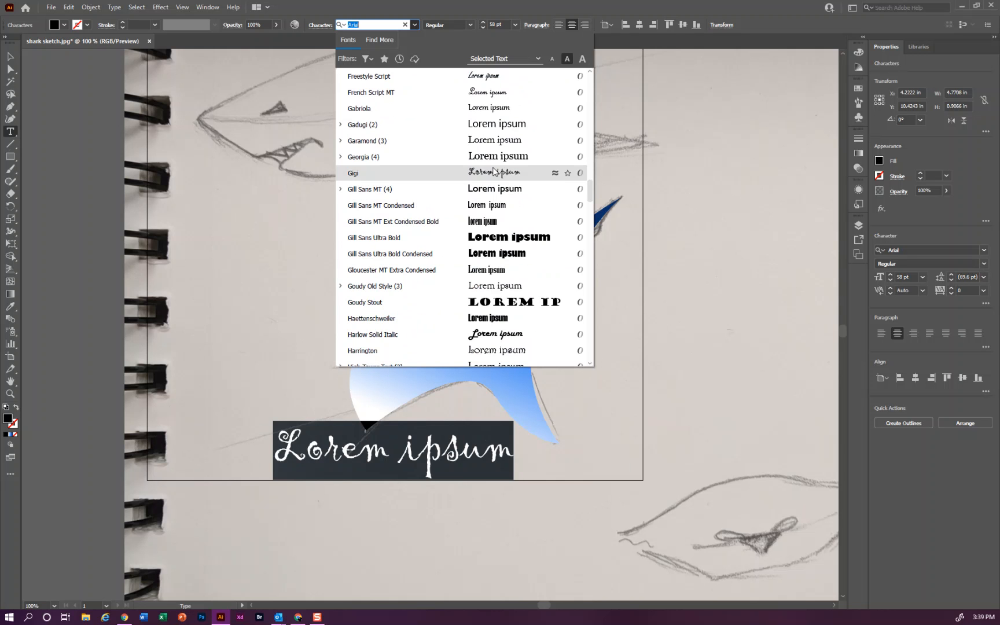
pyautogui.scroll(-6, 493, 171)
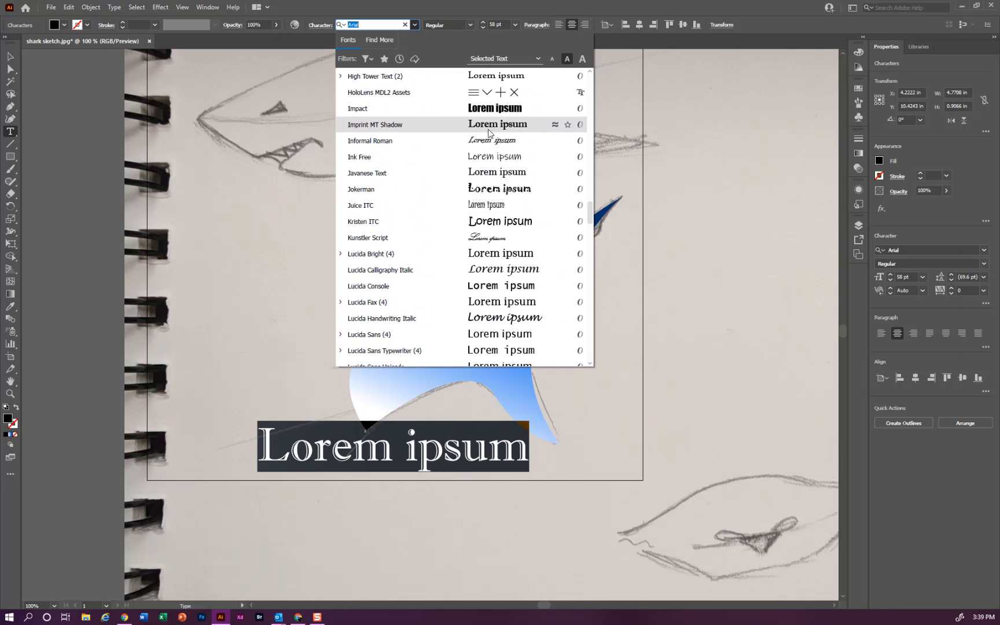
pyautogui.scroll(-18, 493, 175)
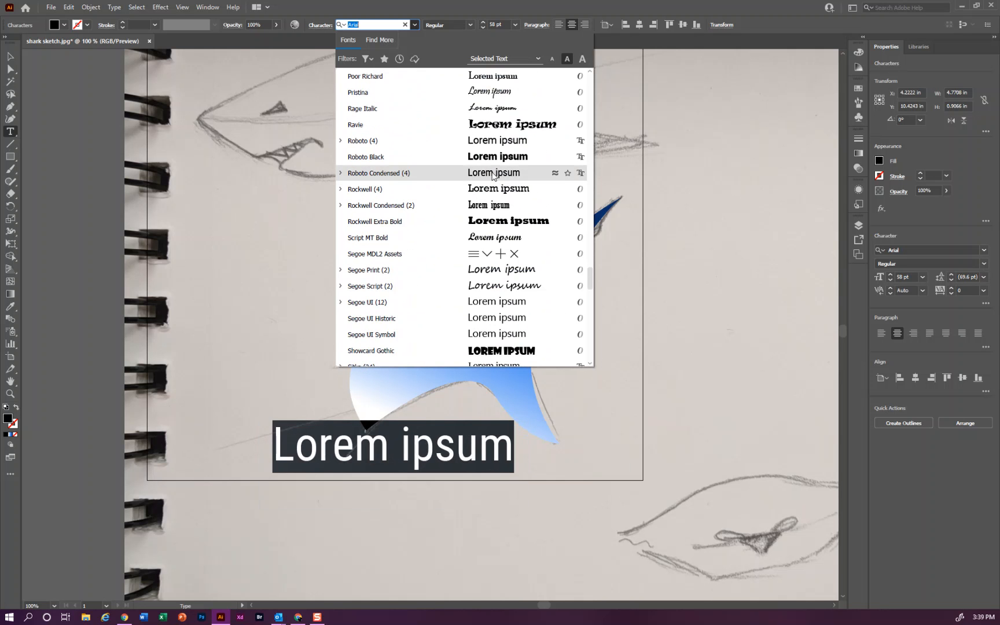
pyautogui.click(489, 84)
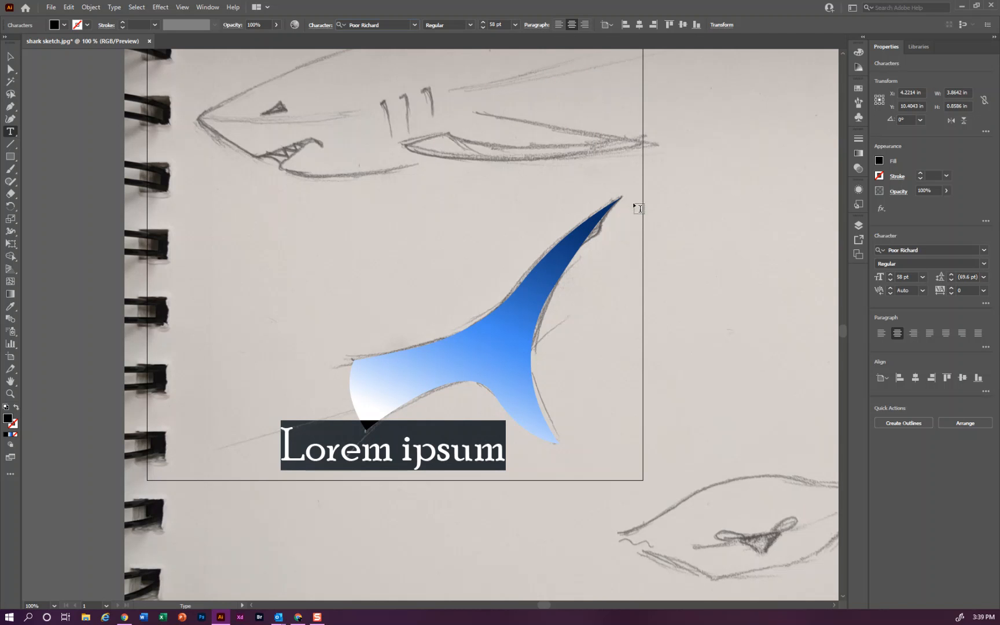
# Step: Change the text's font to Eras Light ITC and replace the placeholder with "Capital Region UWH"
pyautogui.click(414, 25)
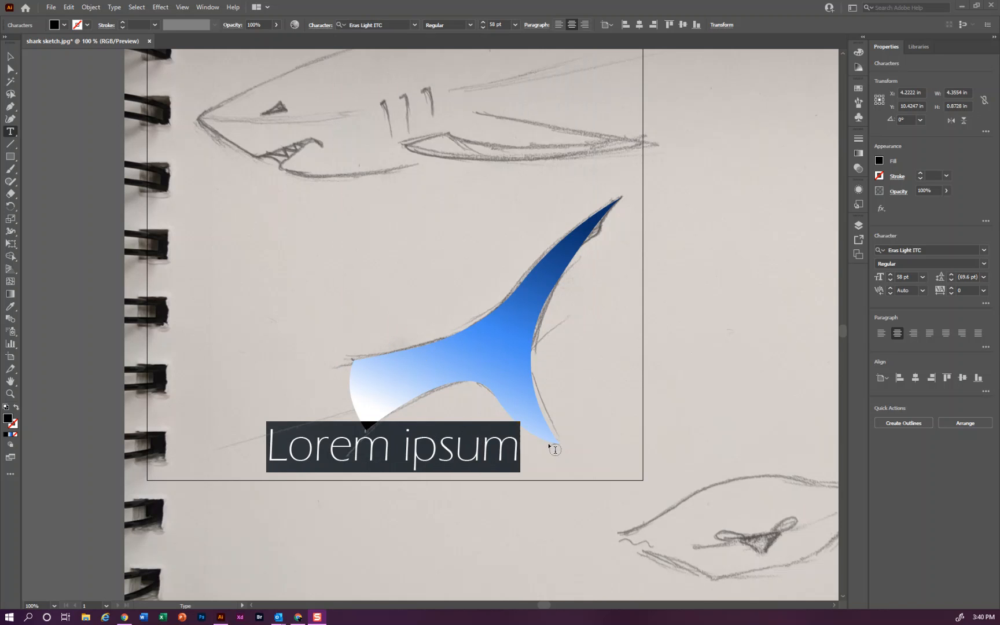
pyautogui.click(493, 458)
pyautogui.moveTo(509, 450); pyautogui.dragTo(274, 452)
pyautogui.write('Capital ')
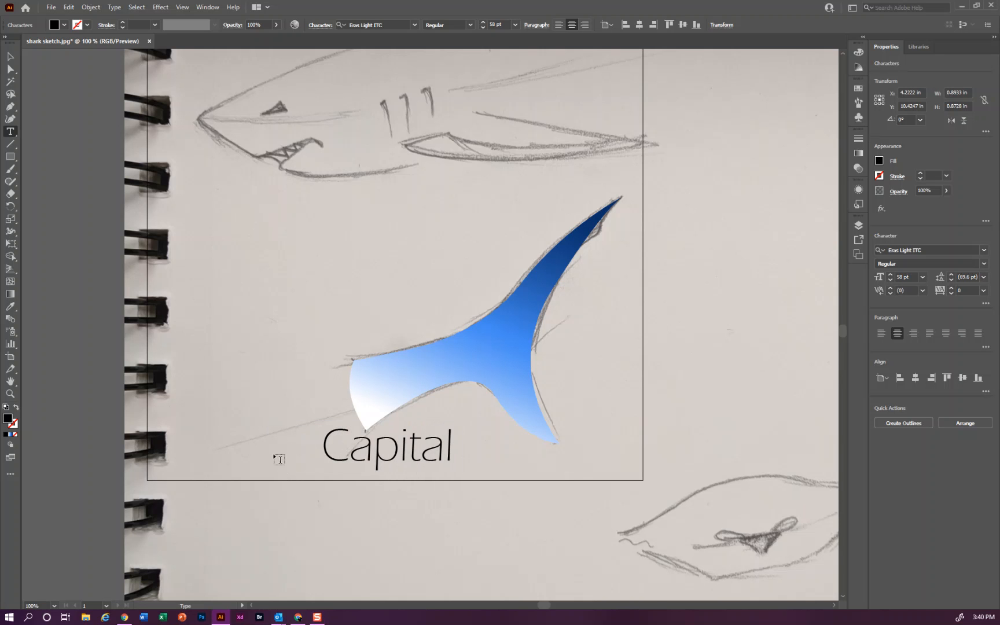
pyautogui.write('Region UWH')
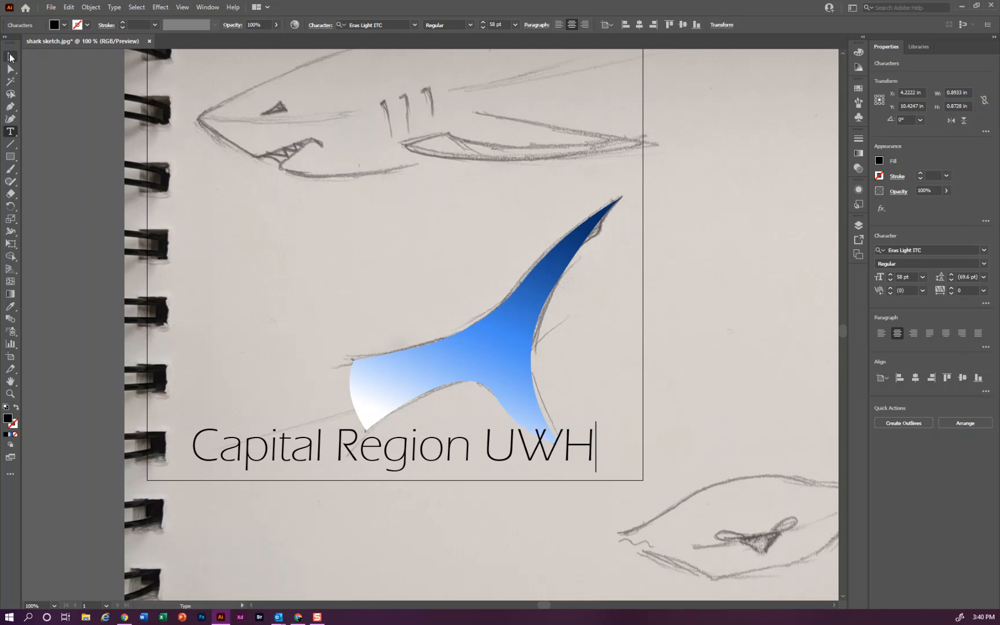
# Step: Move the text line up and to the right so its end meets the artboard's right edge
pyautogui.click(9, 56)
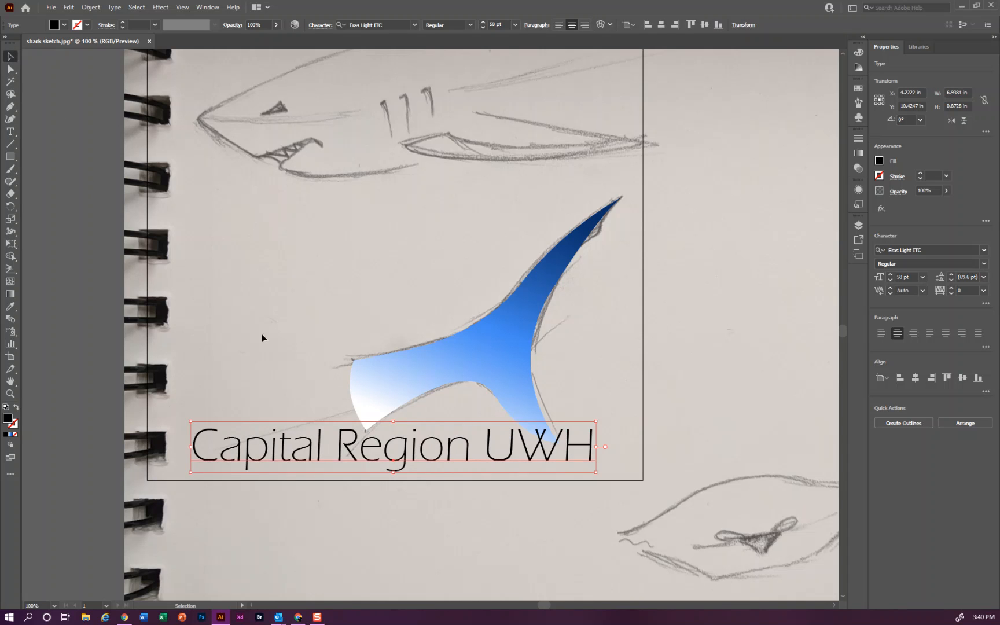
pyautogui.moveTo(405, 463); pyautogui.dragTo(448, 440)
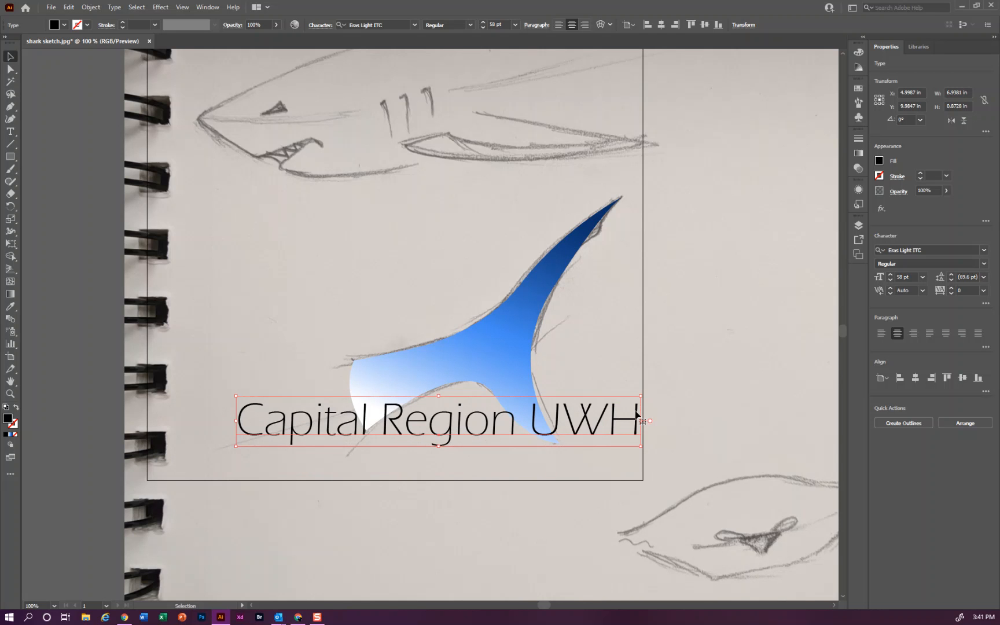
# Step: Reduce the font size of the whole "Capital Region UWH" line to 36 pt
pyautogui.click(515, 25)
pyautogui.click(518, 26)
pyautogui.click(9, 132)
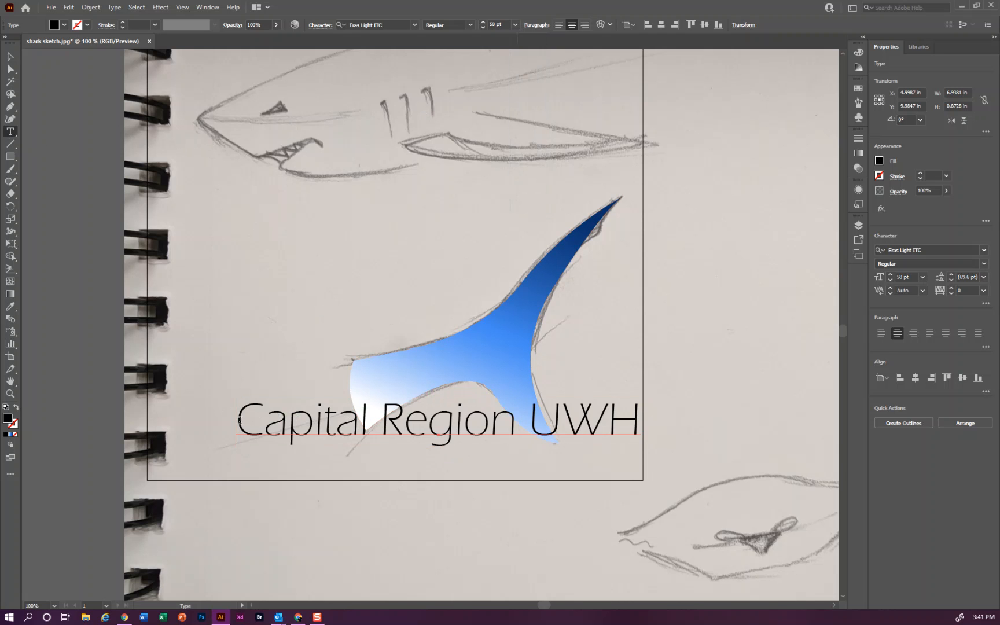
pyautogui.moveTo(238, 419); pyautogui.dragTo(657, 418)
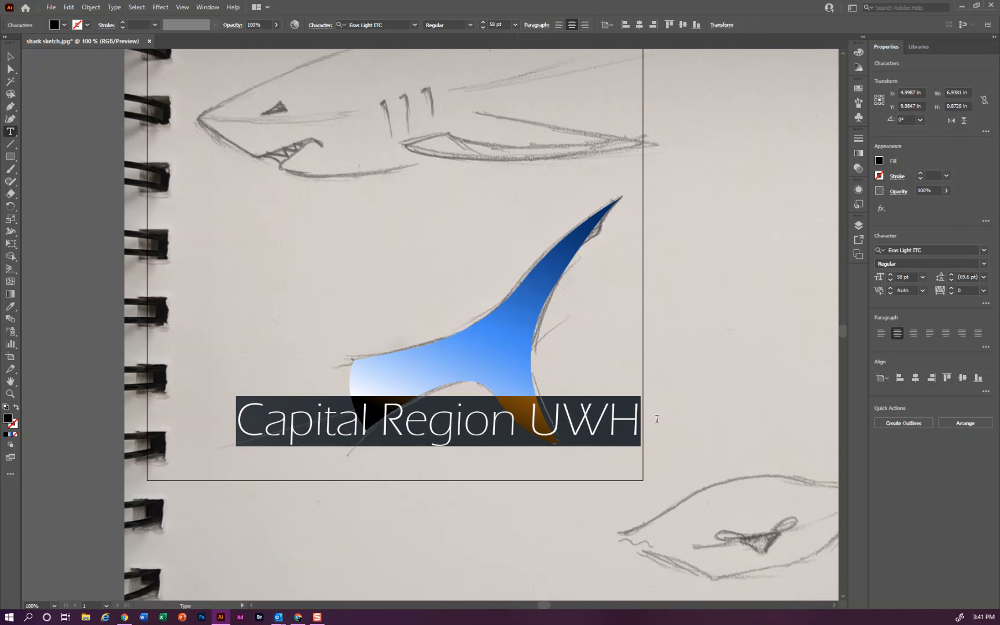
pyautogui.press('ctrl')
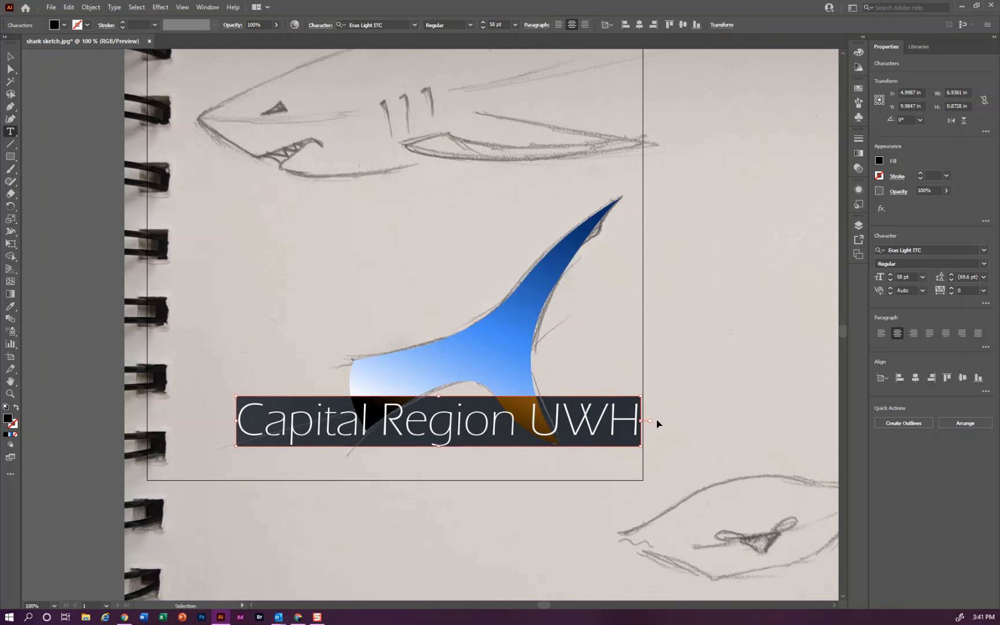
pyautogui.hotkey('ctrl', 'shift', ',')
pyautogui.hotkey('ctrl', 'shift', ',')
pyautogui.hotkey('ctrl', 'shift', ',')
pyautogui.hotkey('ctrl', 'shift', ',')
pyautogui.hotkey('ctrl', 'shift', ',')
pyautogui.hotkey('ctrl', 'shift', ',')
pyautogui.hotkey('ctrl', 'shift', ',')
pyautogui.hotkey('ctrl', 'shift', ',')
pyautogui.hotkey('ctrl', 'shift', ',')
pyautogui.hotkey('ctrl', 'shift', ',')
pyautogui.hotkey('ctrl', 'shift', ',')
pyautogui.hotkey('ctrl', 'shift', ',')
pyautogui.hotkey('ctrl', 'shift', ',')
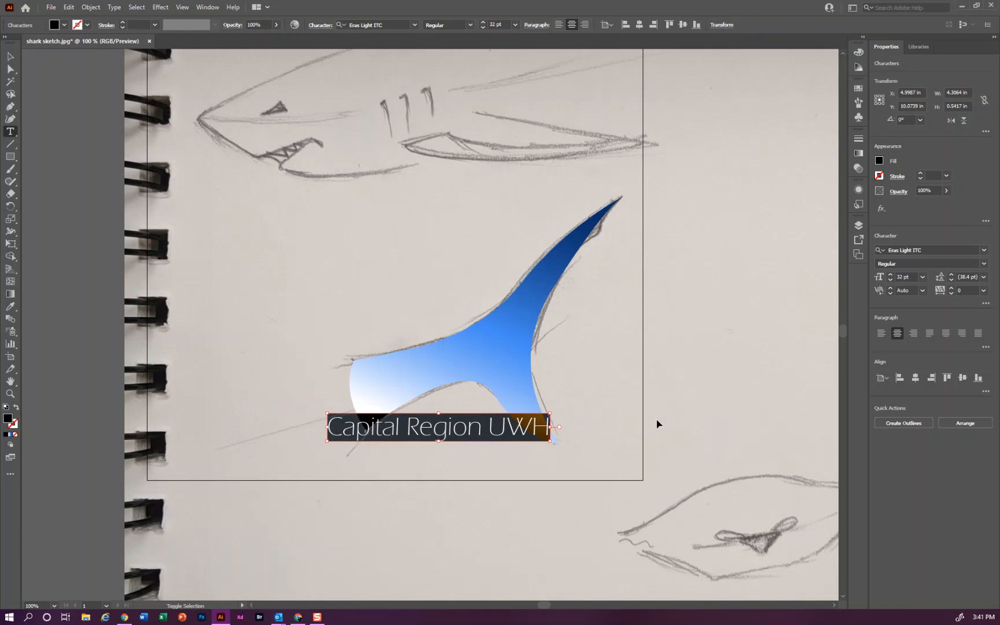
pyautogui.hotkey('ctrl', 'shift', '.')
pyautogui.hotkey('ctrl', 'shift', '.')
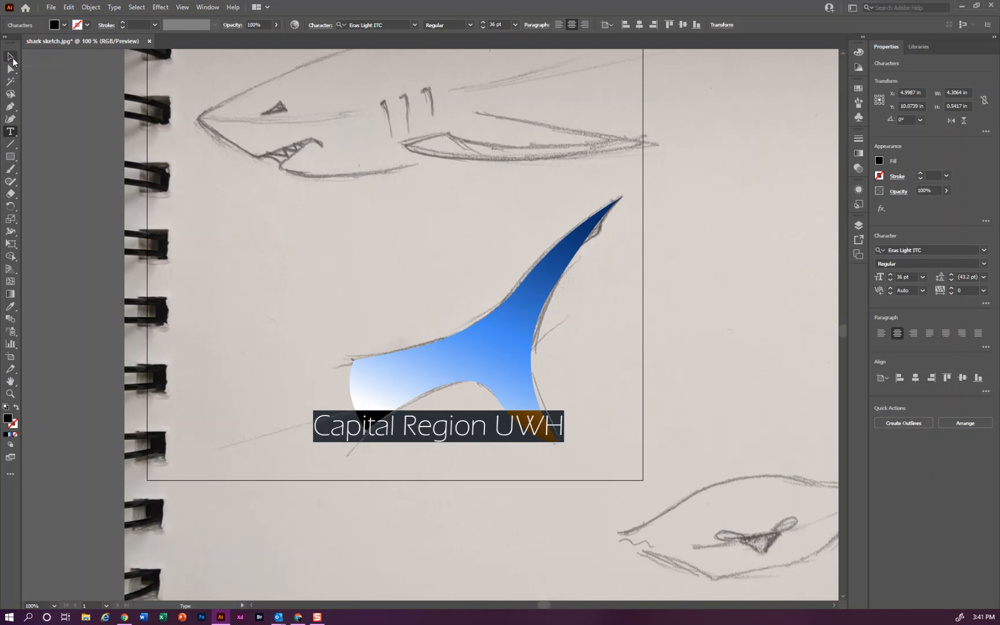
# Step: Shift the text line slightly right and up under the tail fin, and fill it with the dark blue swatch
pyautogui.click(12, 59)
pyautogui.moveTo(479, 435); pyautogui.dragTo(493, 430)
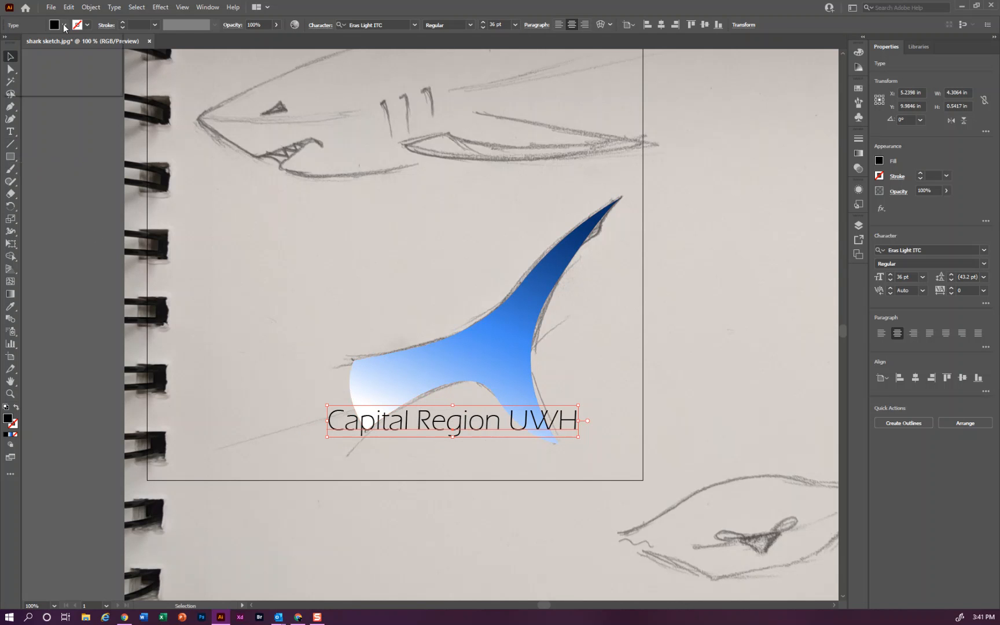
pyautogui.click(64, 25)
pyautogui.click(36, 43)
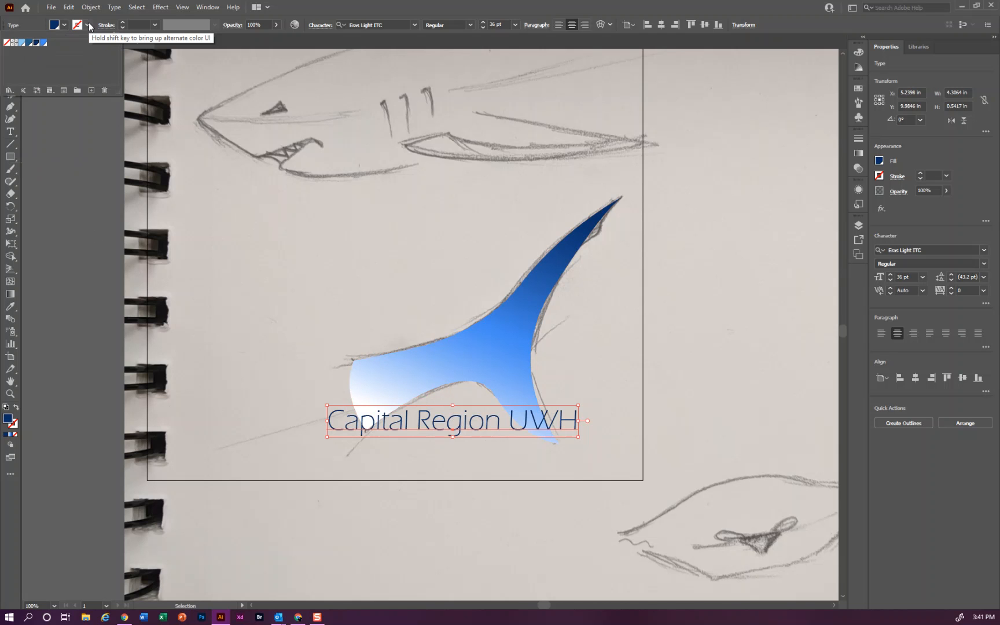
pyautogui.click(470, 25)
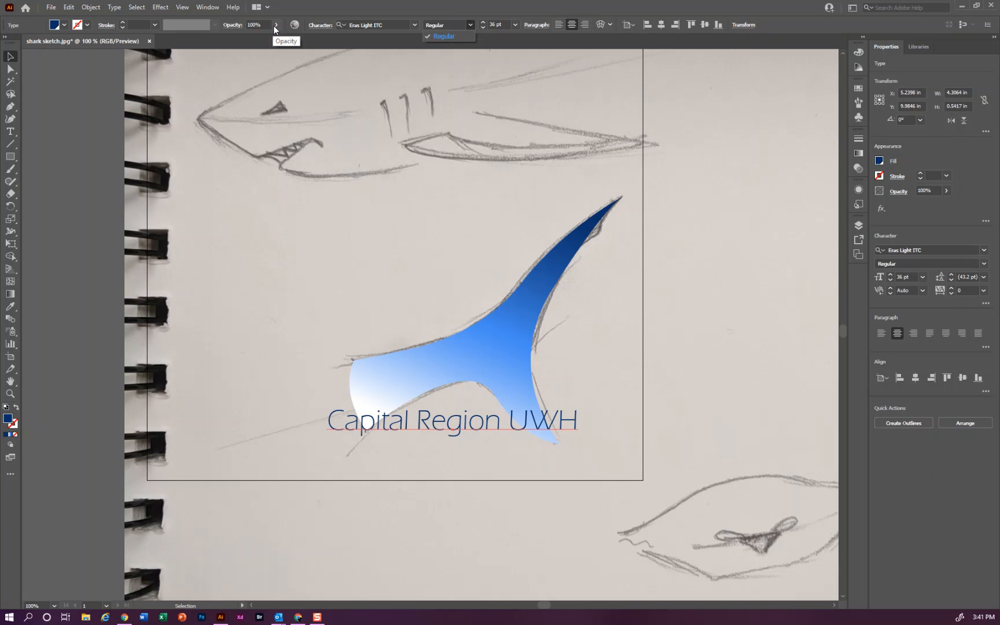
pyautogui.click(559, 27)
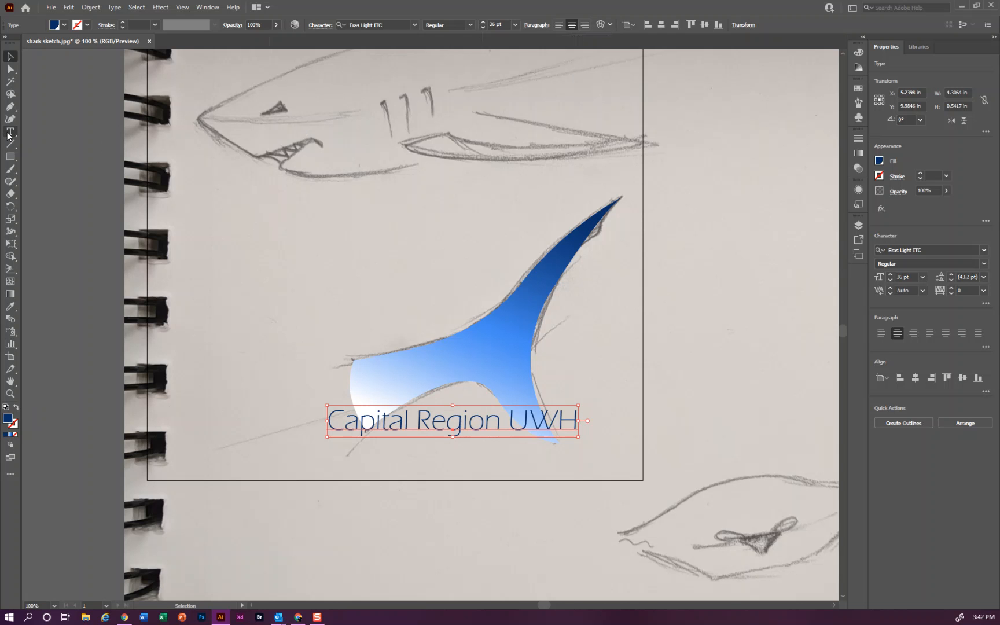
# Step: Convert the "Capital Region UWH" text to outlines and expand its layer group to list the individual letter shapes
pyautogui.click(91, 7)
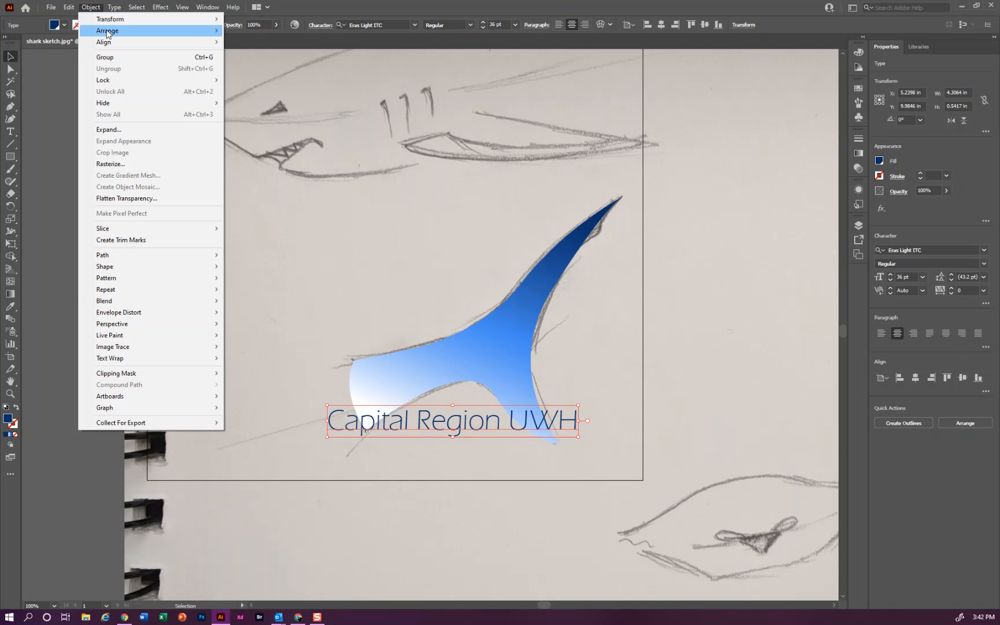
pyautogui.moveTo(115, 8)
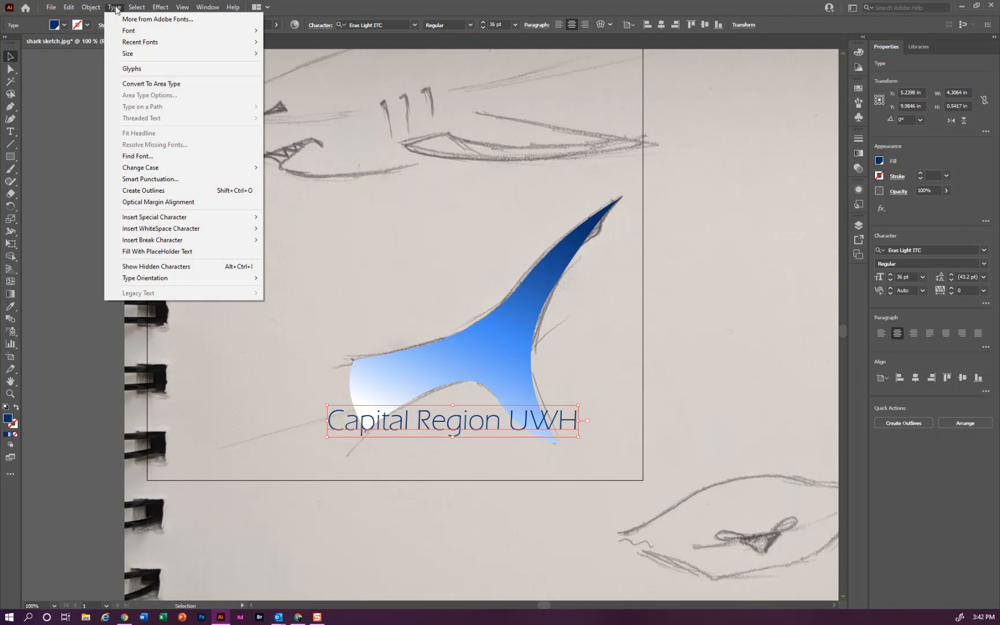
pyautogui.click(153, 190)
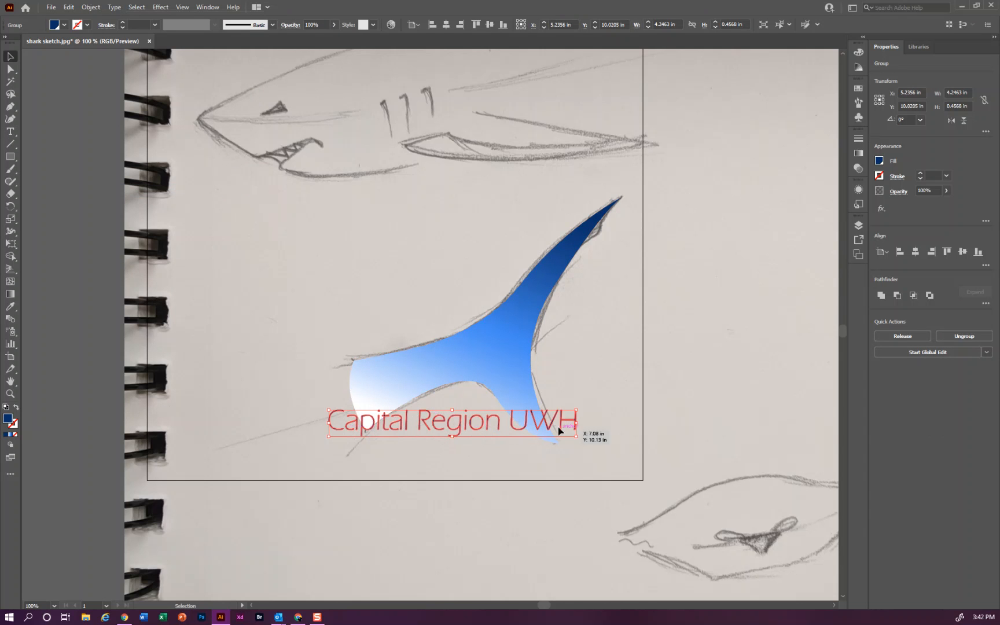
pyautogui.click(859, 226)
pyautogui.click(729, 144)
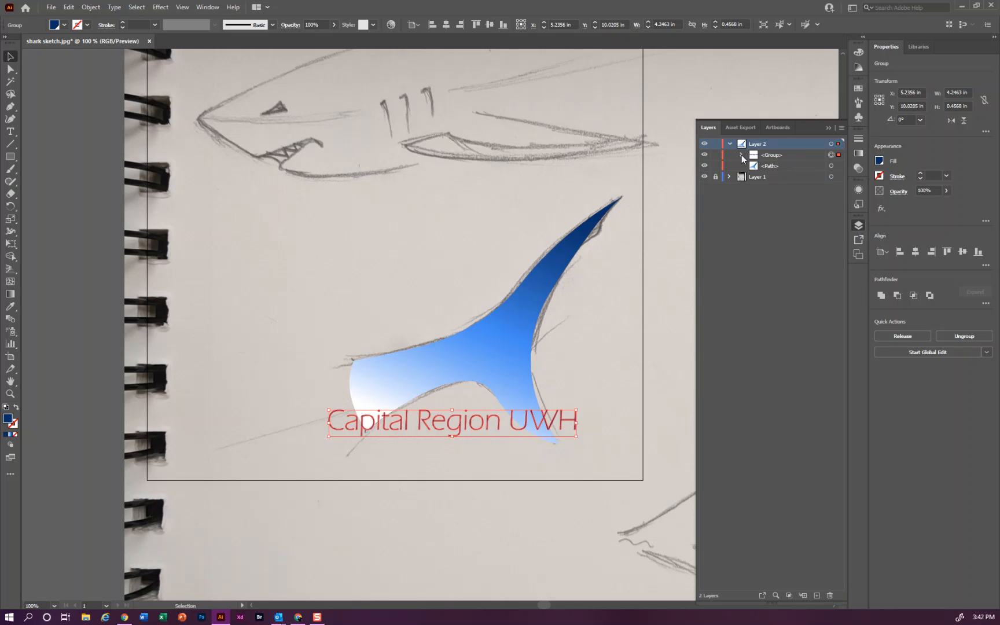
pyautogui.click(741, 155)
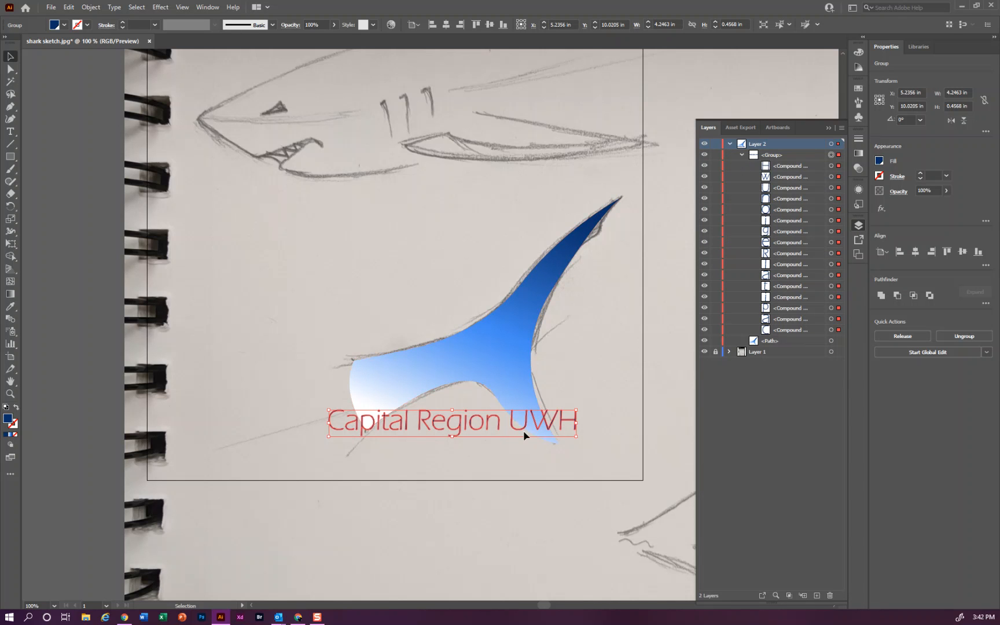
# Step: Isolate the outlined text group and select the letter R of "Region" at close range
pyautogui.doubleClick(428, 421)
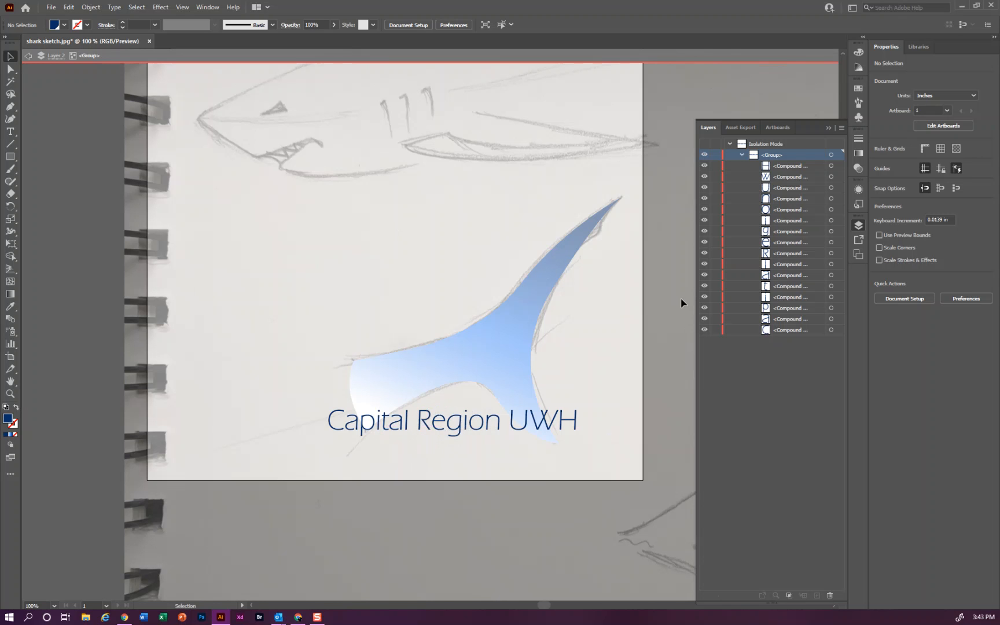
pyautogui.click(446, 424)
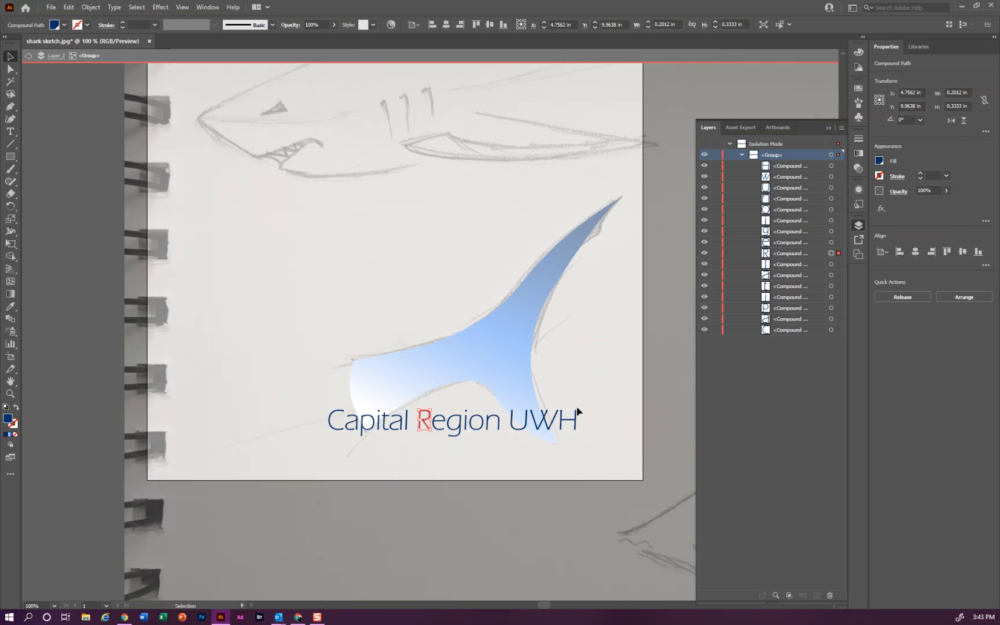
pyautogui.press('a')
pyautogui.hotkey('ctrl', '=')
pyautogui.hotkey('ctrl', '=')
pyautogui.hotkey('ctrl', '=')
pyautogui.hotkey('ctrl', '=')
pyautogui.hotkey('ctrl', '=')
pyautogui.hotkey('ctrl', '=')
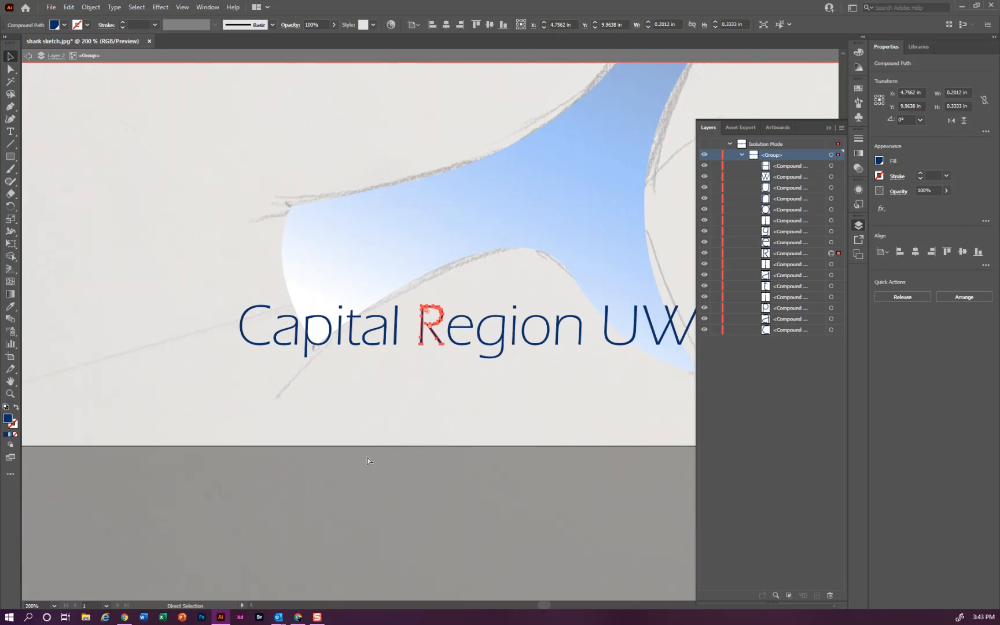
pyautogui.hotkey('ctrl', '=')
pyautogui.press('v')
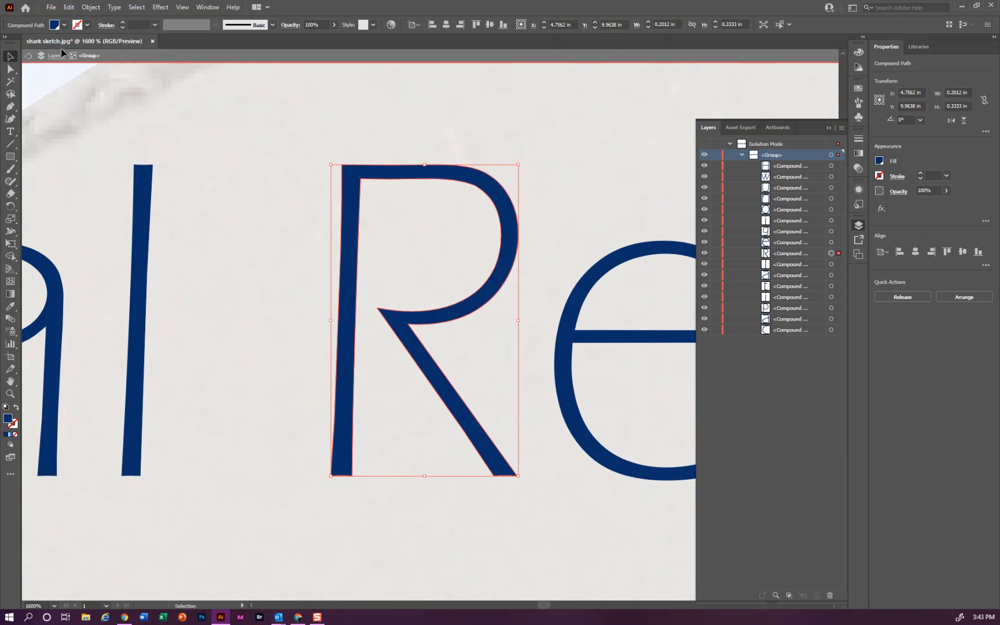
# Step: Select the anchor points along the left edge of the R's stem and shift them left, widening the letter to about 0.28 in
pyautogui.click(13, 69)
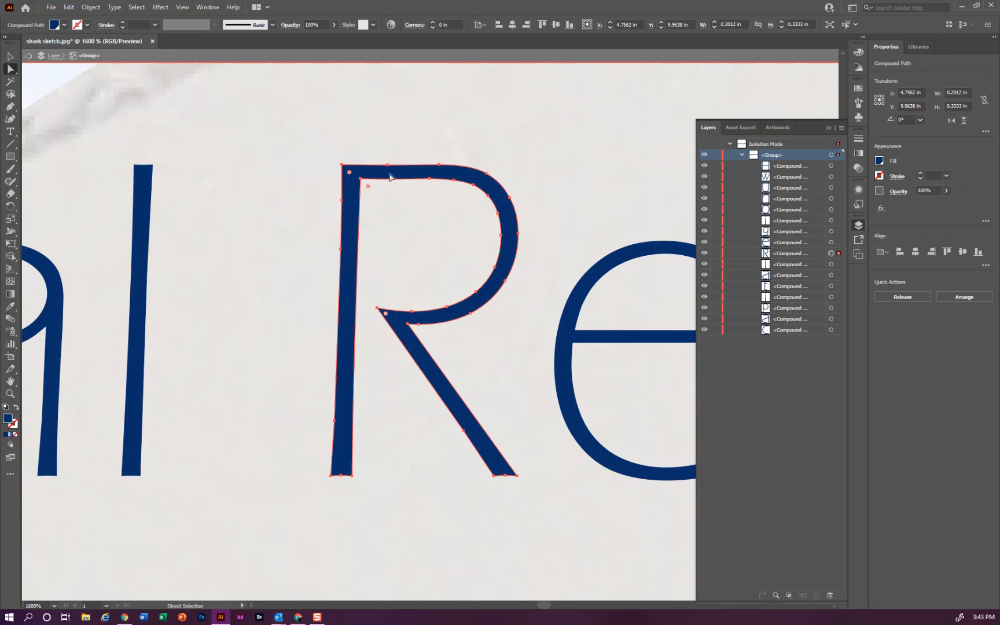
pyautogui.click(342, 166)
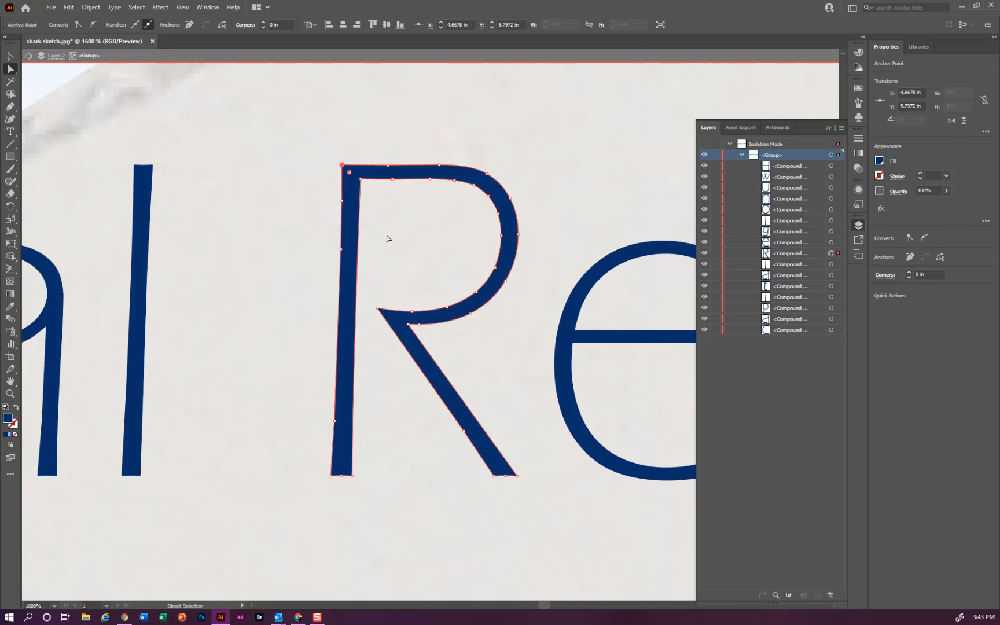
pyautogui.keyDown('shift'); pyautogui.click(341, 201); pyautogui.keyUp('shift')
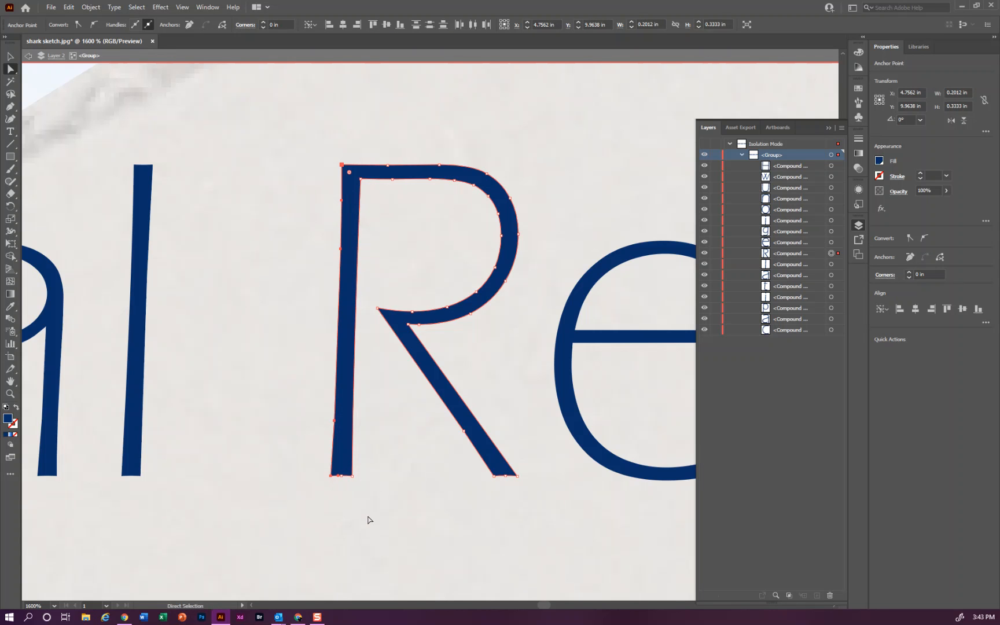
pyautogui.press('Left')
pyautogui.press('Left')
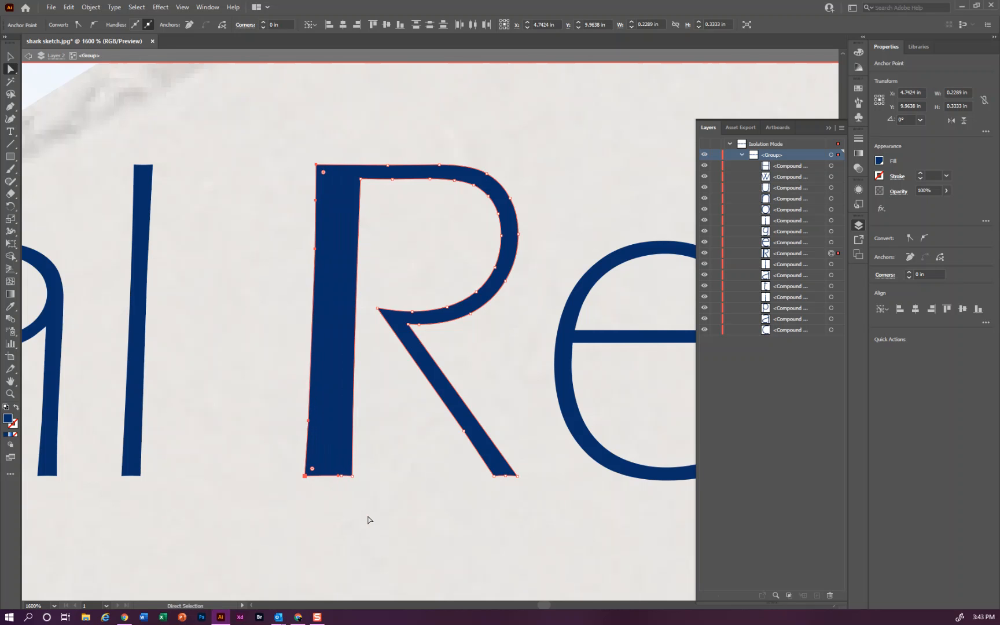
pyautogui.press('Left')
pyautogui.press('Left')
pyautogui.press('Left')
pyautogui.press('Left')
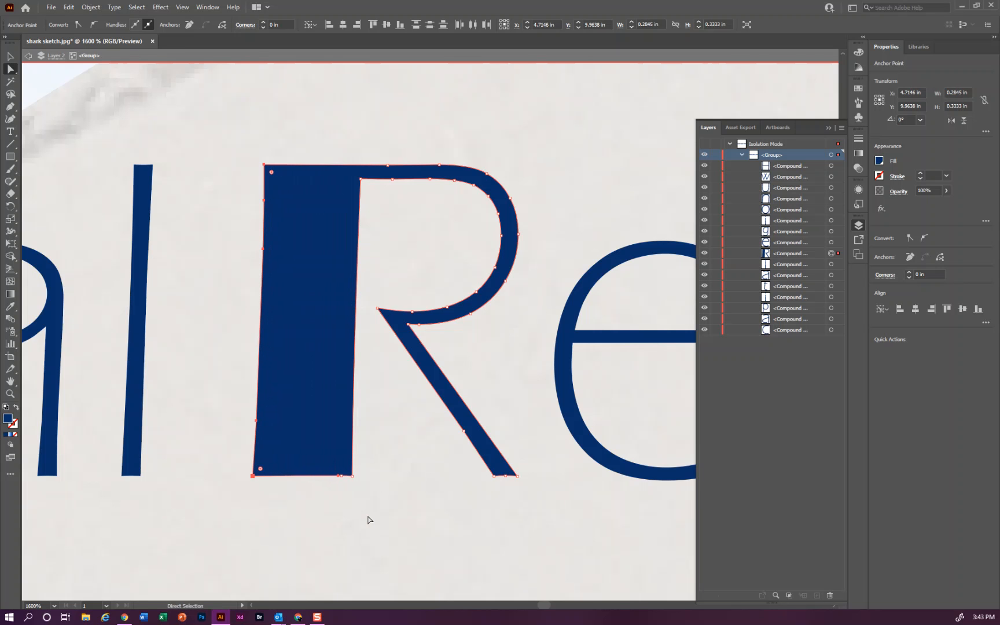
# Step: Move the left edge of the R's stem inward so that the letter is about 0.27 in wide
pyautogui.press('Left')
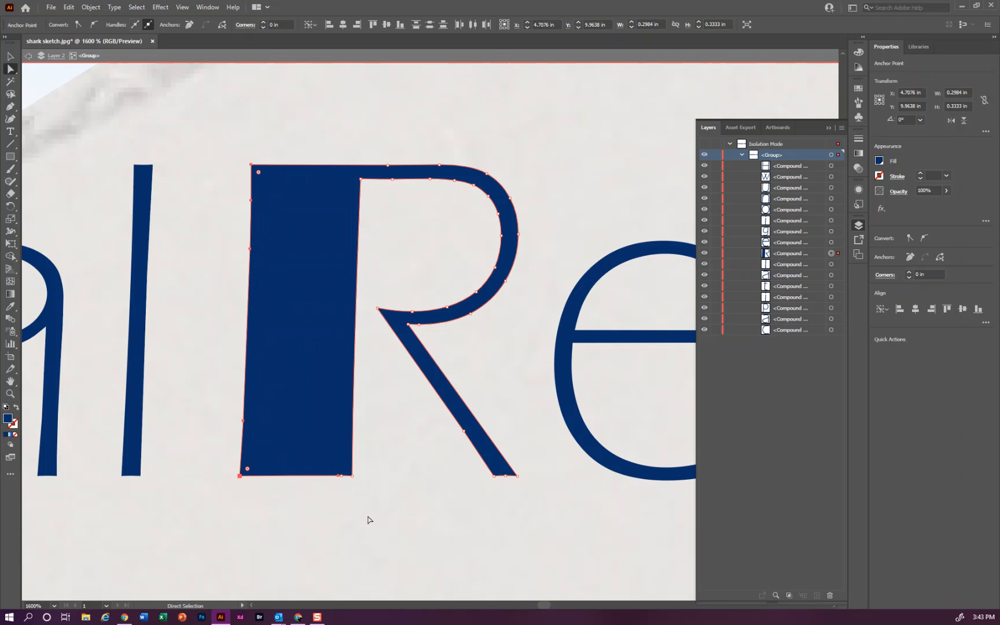
pyautogui.moveTo(254, 250); pyautogui.dragTo(276, 253)
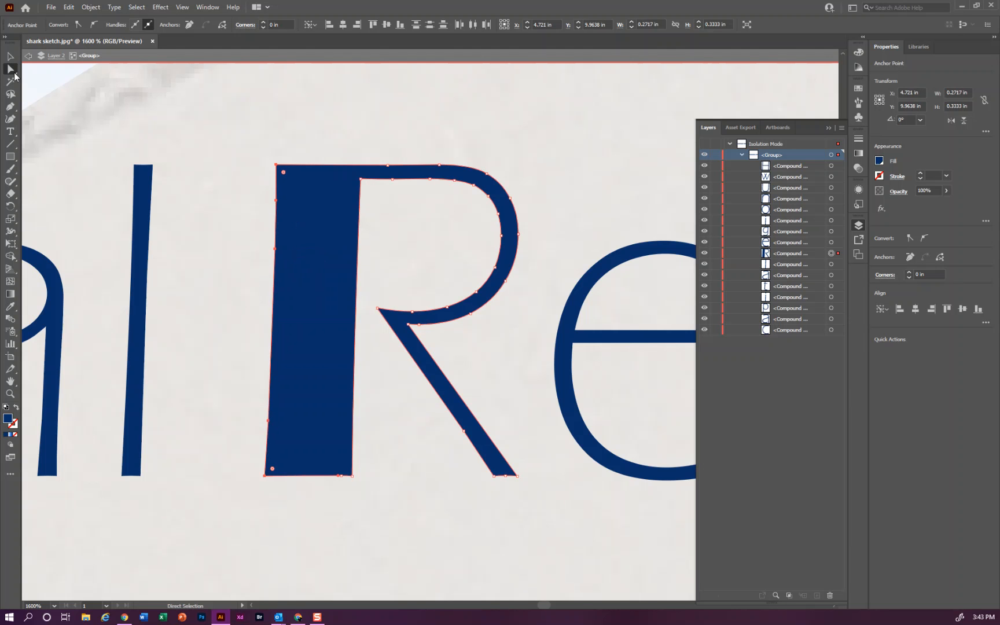
pyautogui.click(272, 126)
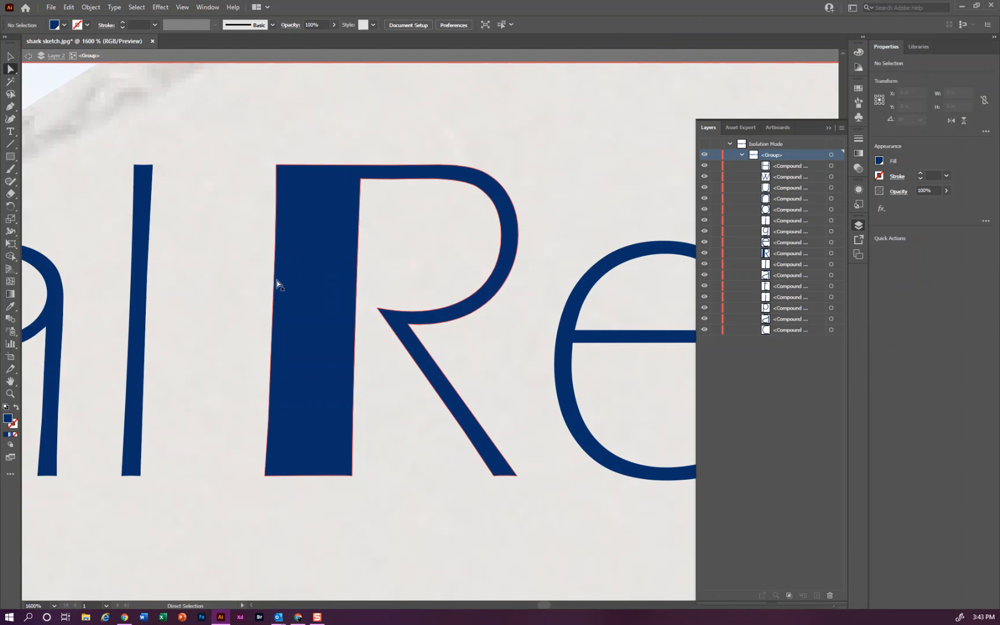
# Step: Pull the two intermediate anchor points on the left edge of the R's stem slightly inward to narrow its middle
pyautogui.click(323, 286)
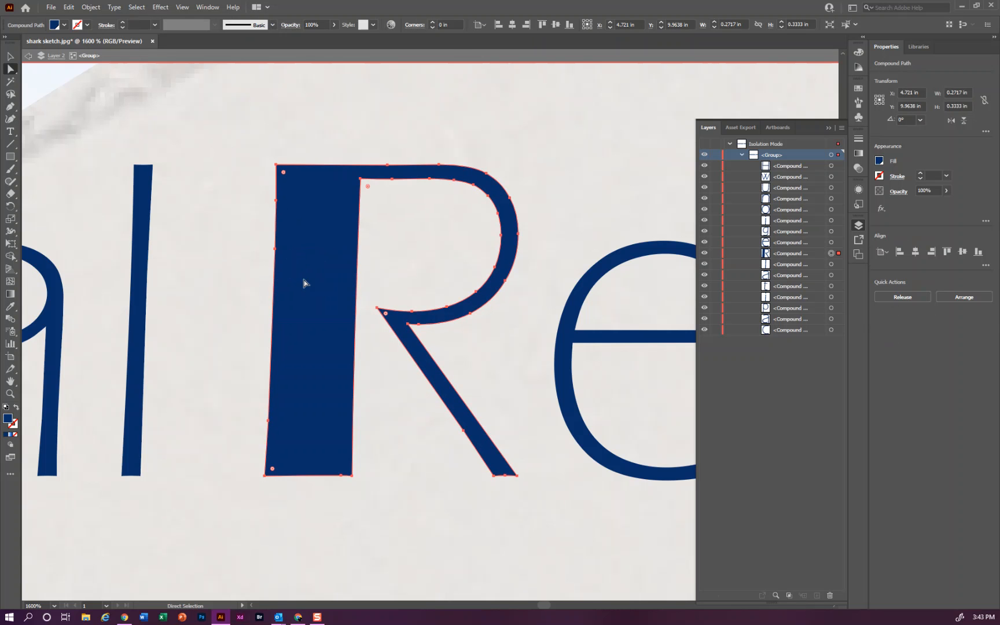
pyautogui.moveTo(275, 253); pyautogui.dragTo(282, 253)
pyautogui.moveTo(268, 421); pyautogui.dragTo(275, 422)
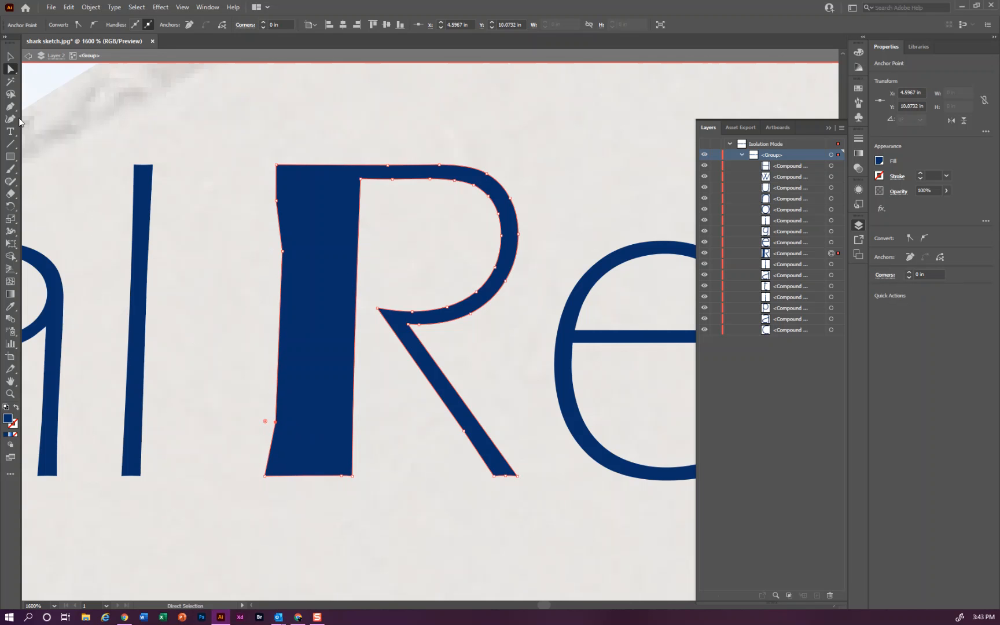
# Step: Convert the two inward-shifted anchor points on the R's stem to smooth curves and leave the isolated group
pyautogui.moveTo(12, 111); pyautogui.dragTo(55, 144)
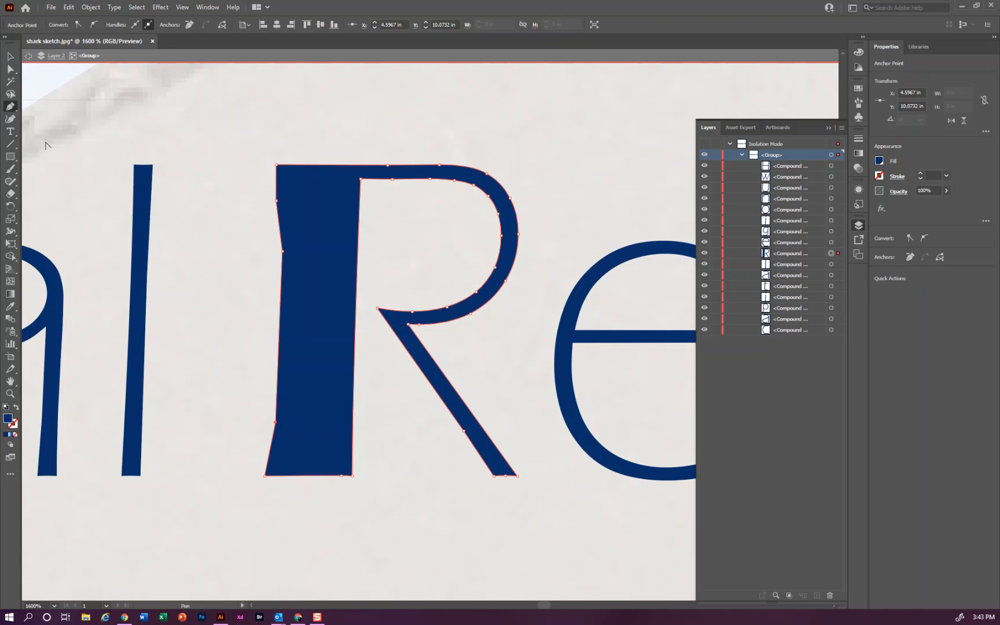
pyautogui.moveTo(283, 253); pyautogui.dragTo(283, 225)
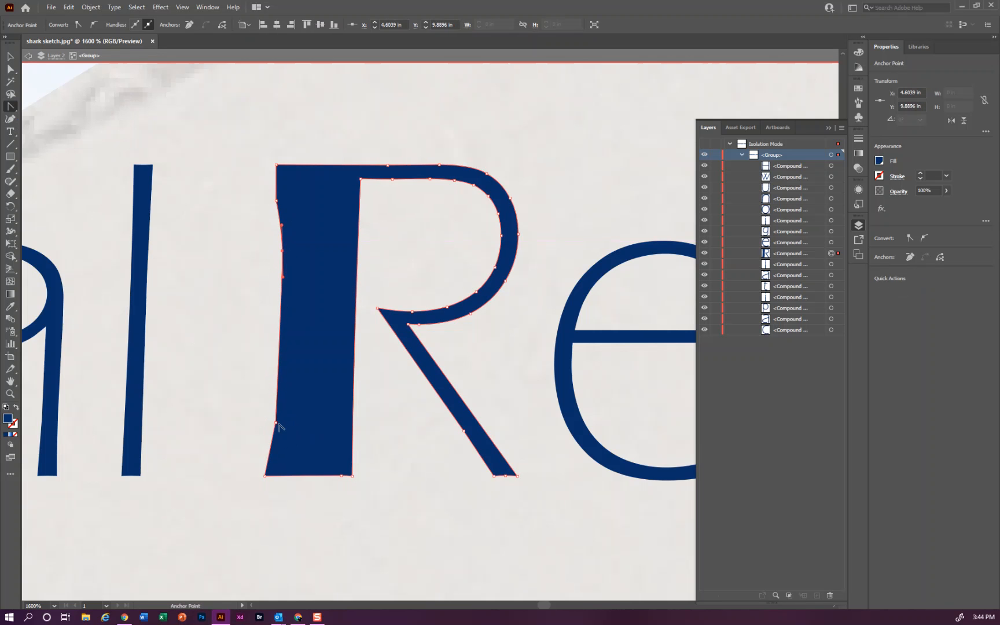
pyautogui.moveTo(276, 423)
pyautogui.mouseDown()
pyautogui.moveTo(281, 396)
pyautogui.moveTo(281, 405)
pyautogui.mouseUp()
pyautogui.click(10, 56)
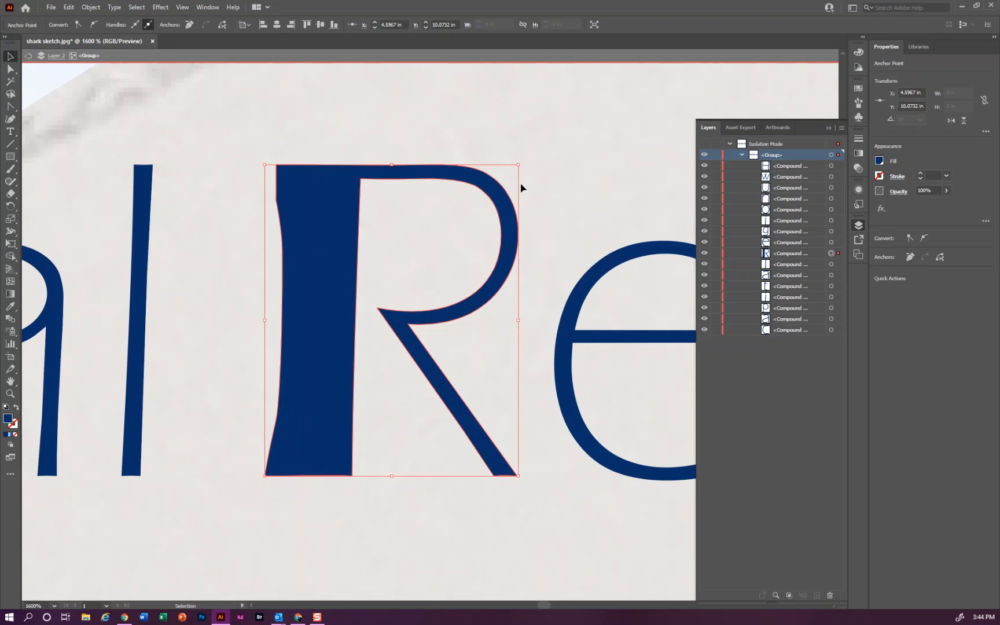
pyautogui.click(554, 192)
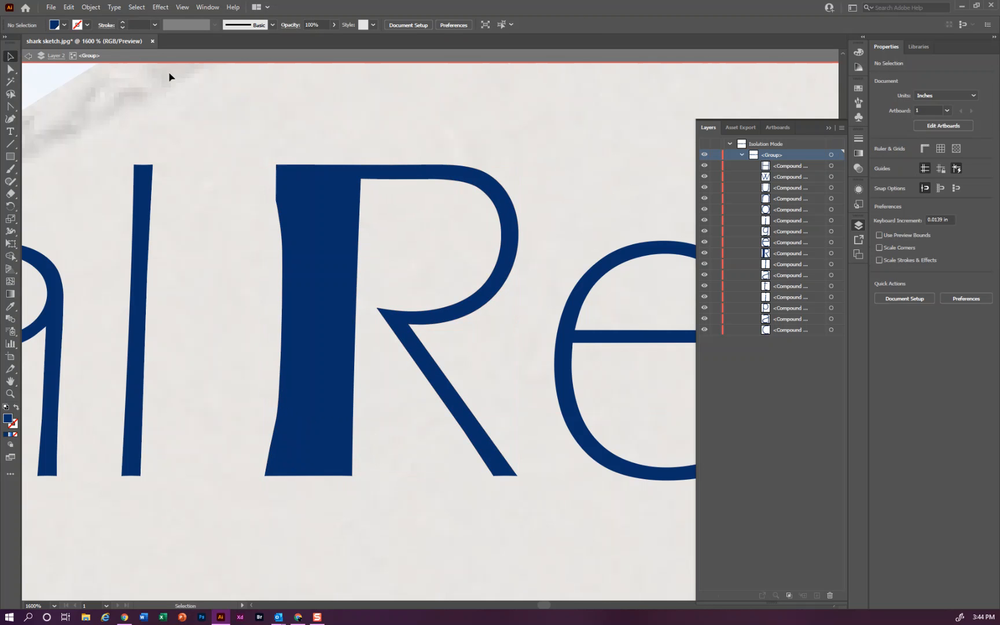
pyautogui.click(28, 56)
pyautogui.click(28, 56)
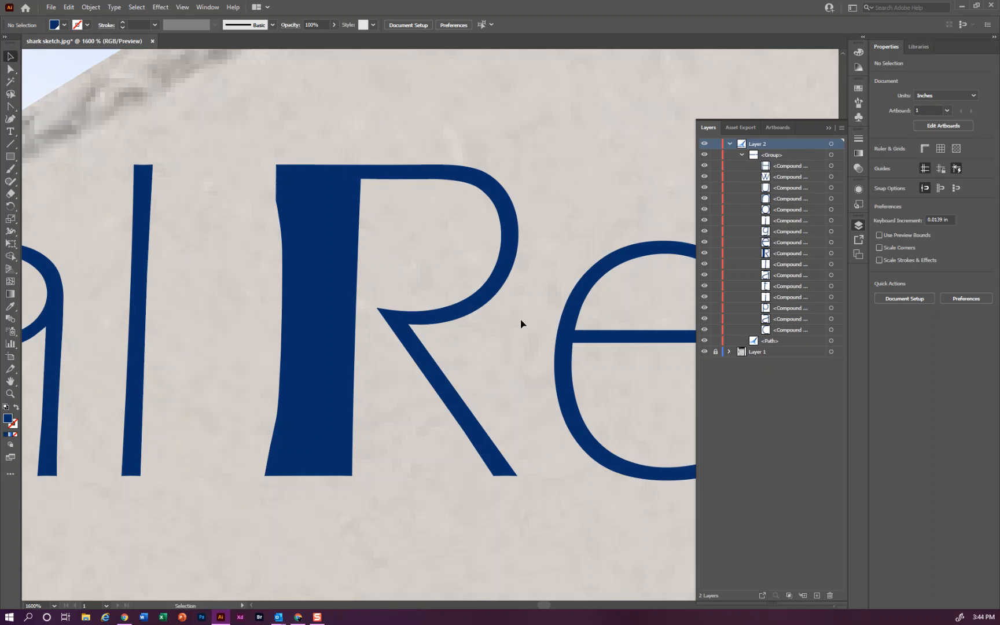
# Step: Isolate the text group again and nudge the letters "egion" together slightly left and down toward the R
pyautogui.hotkey('ctrl', '-')
pyautogui.hotkey('ctrl', '-')
pyautogui.hotkey('ctrl', '-')
pyautogui.hotkey('ctrl', '-')
pyautogui.hotkey('ctrl', '-')
pyautogui.hotkey('ctrl', '-')
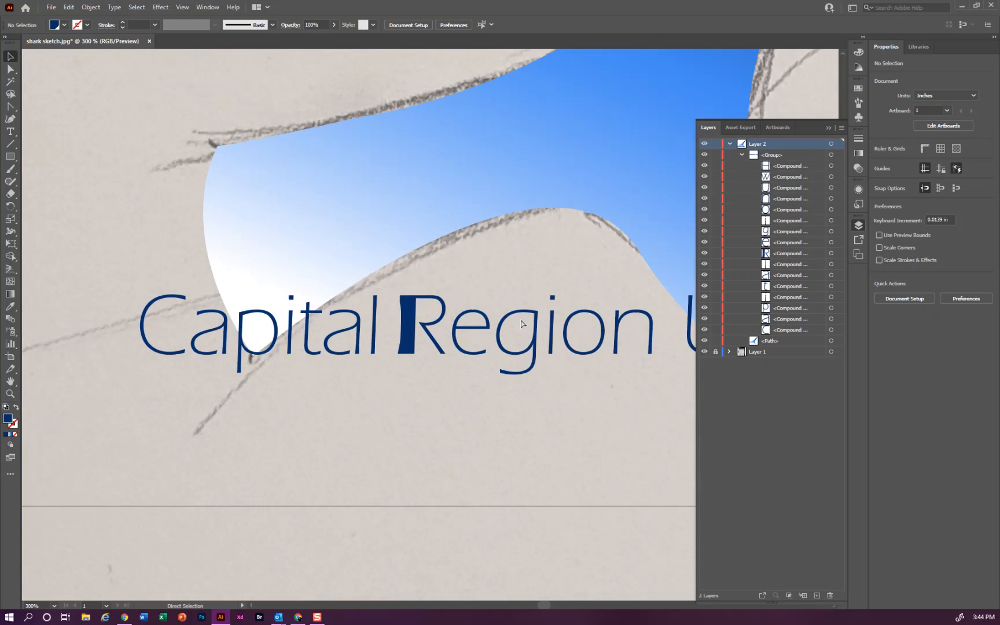
pyautogui.hotkey('ctrl', '-')
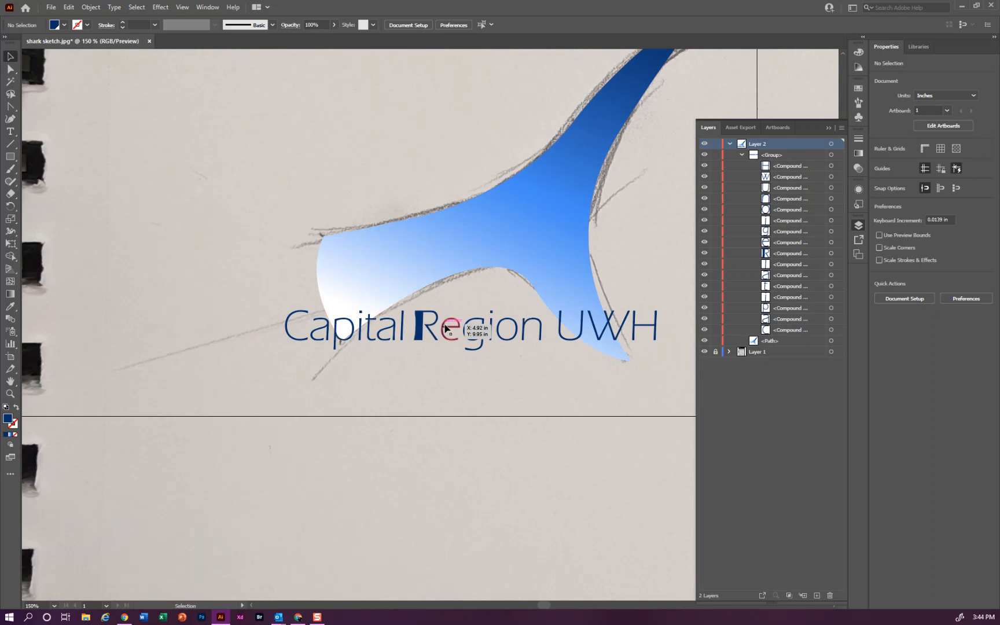
pyautogui.doubleClick(446, 330)
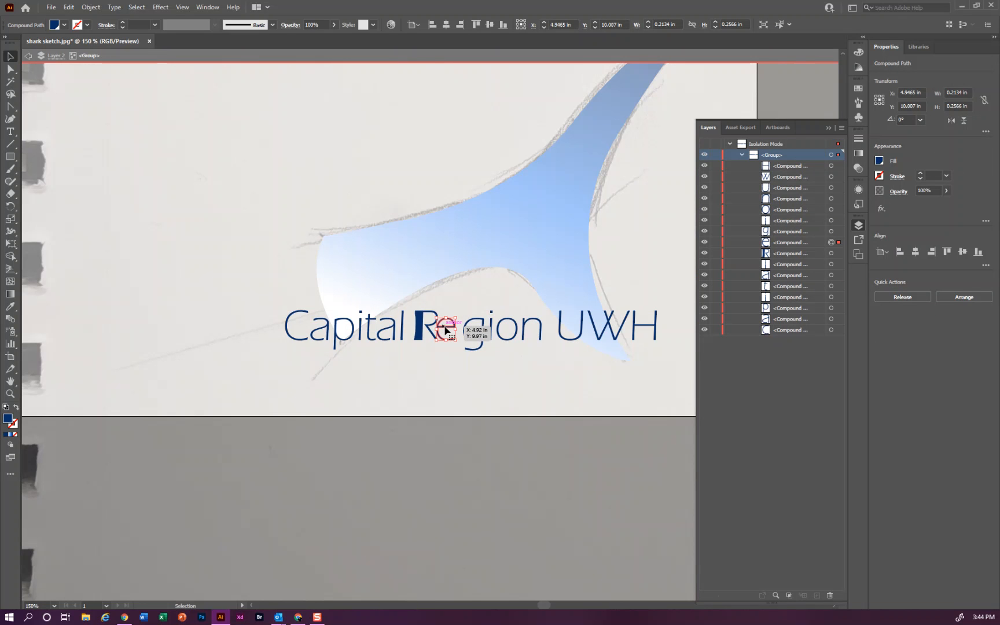
pyautogui.keyDown('shift'); pyautogui.click(476, 334); pyautogui.keyUp('shift')
pyautogui.keyDown('shift'); pyautogui.click(491, 332); pyautogui.keyUp('shift')
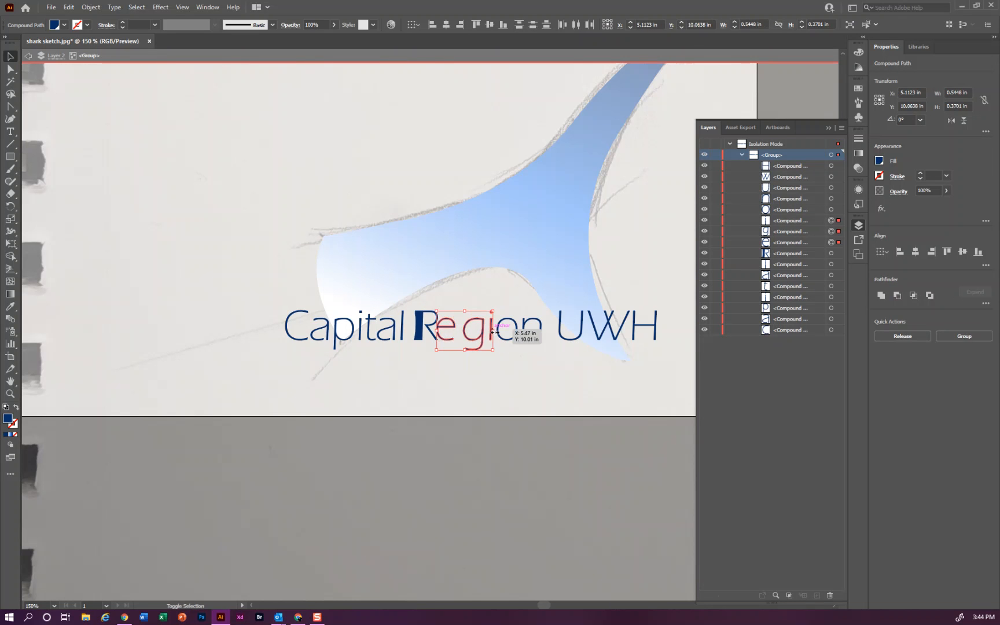
pyautogui.keyDown('shift'); pyautogui.click(523, 336); pyautogui.keyUp('shift')
pyautogui.keyDown('shift'); pyautogui.click(518, 338); pyautogui.keyUp('shift')
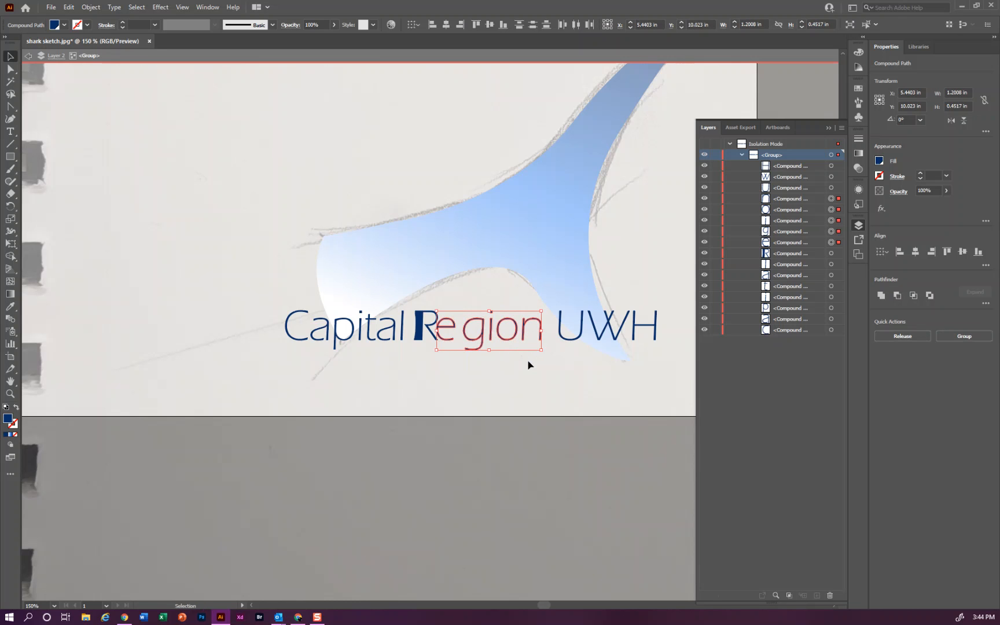
pyautogui.press('Left')
pyautogui.press('Left')
pyautogui.press('Down')
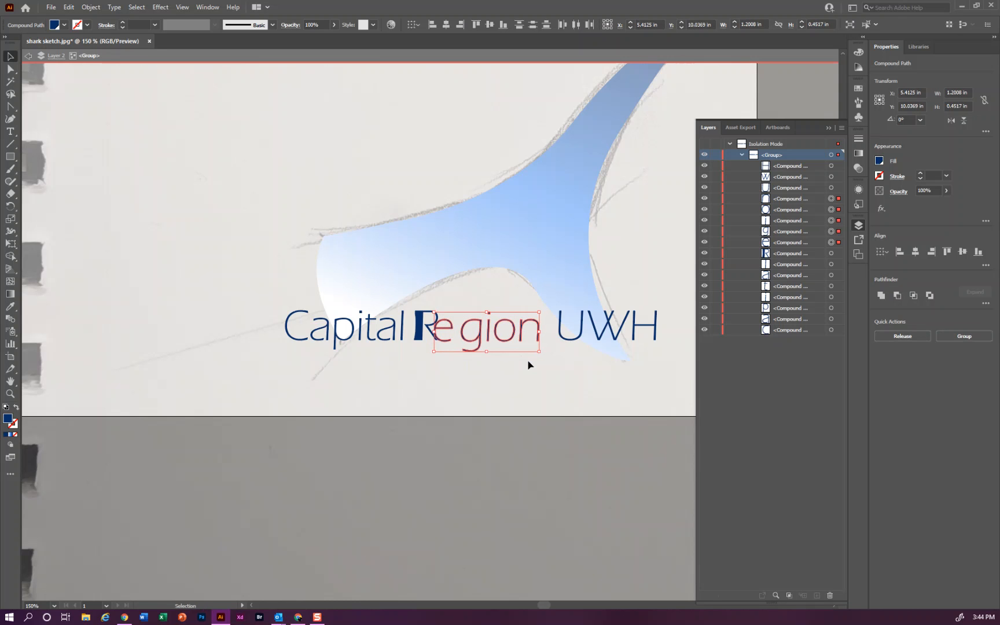
# Step: Tighten the spacing of "Region" by moving its letters closer together individually, and exit the isolated group
pyautogui.click(528, 361)
pyautogui.moveTo(478, 336); pyautogui.dragTo(507, 336)
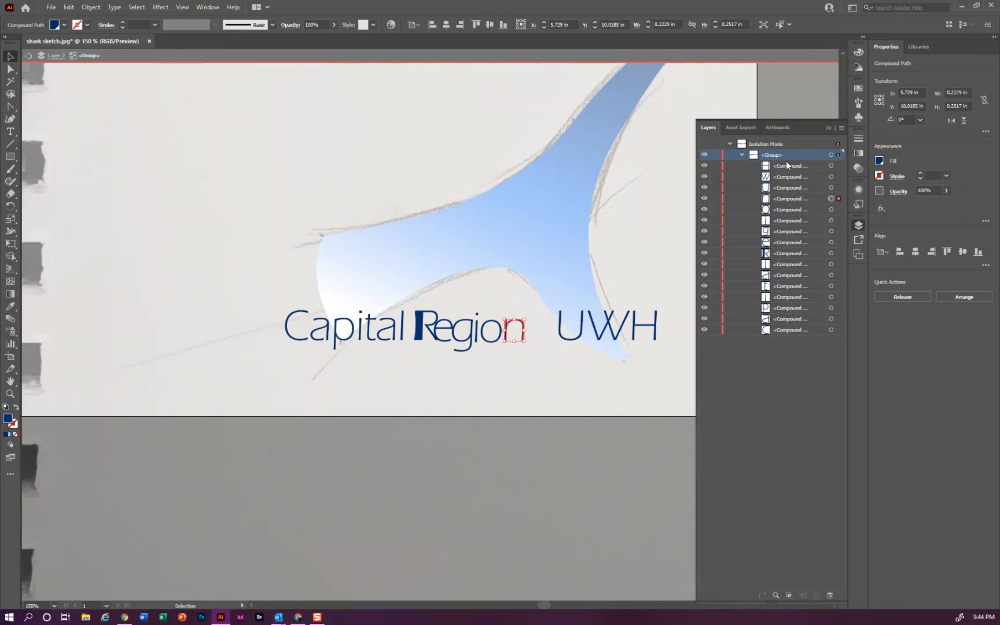
pyautogui.doubleClick(31, 63)
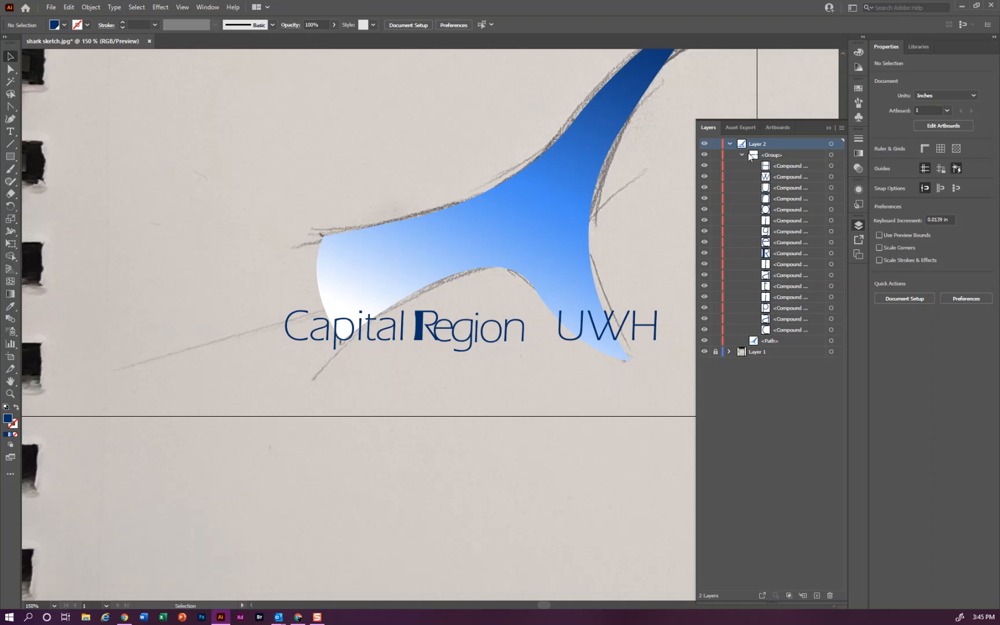
# Step: Ungroup the outlined "Capital Region UWH" text into separate letter paths and clear the selection
pyautogui.click(599, 334)
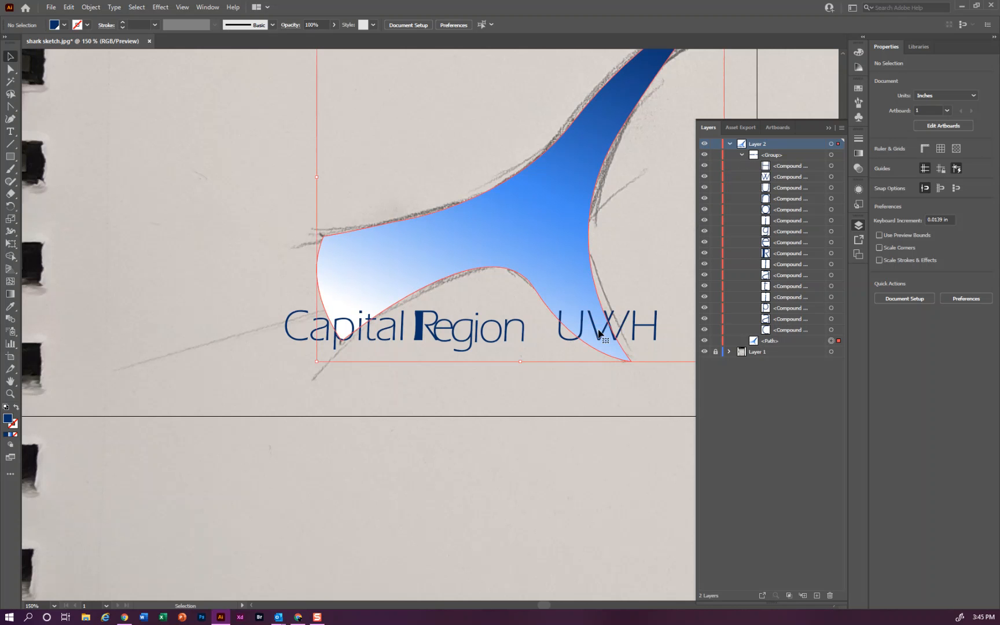
pyautogui.click(505, 330)
pyautogui.rightClick(506, 329)
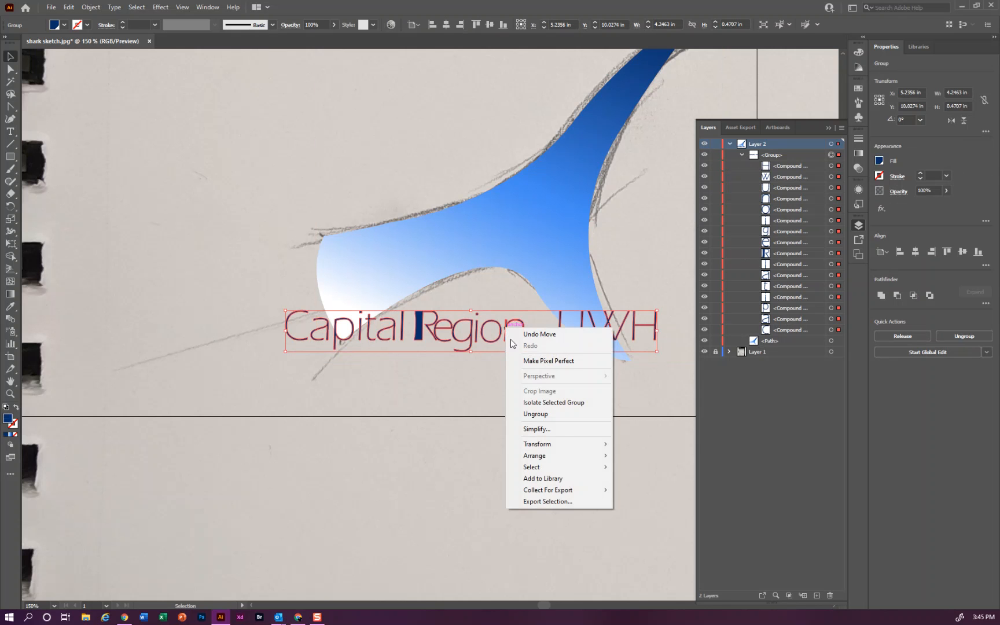
pyautogui.click(536, 415)
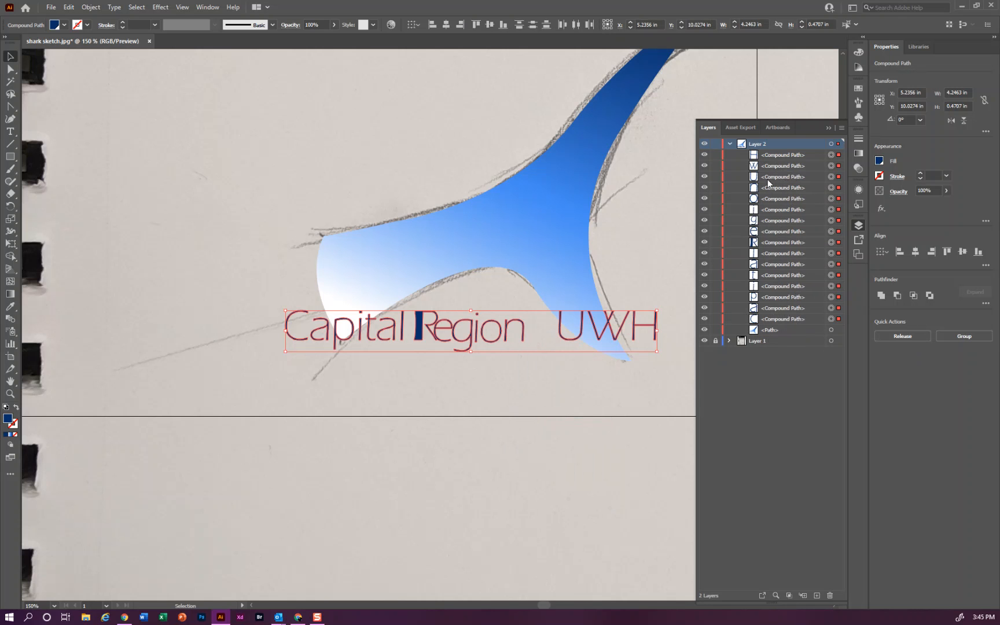
pyautogui.click(544, 387)
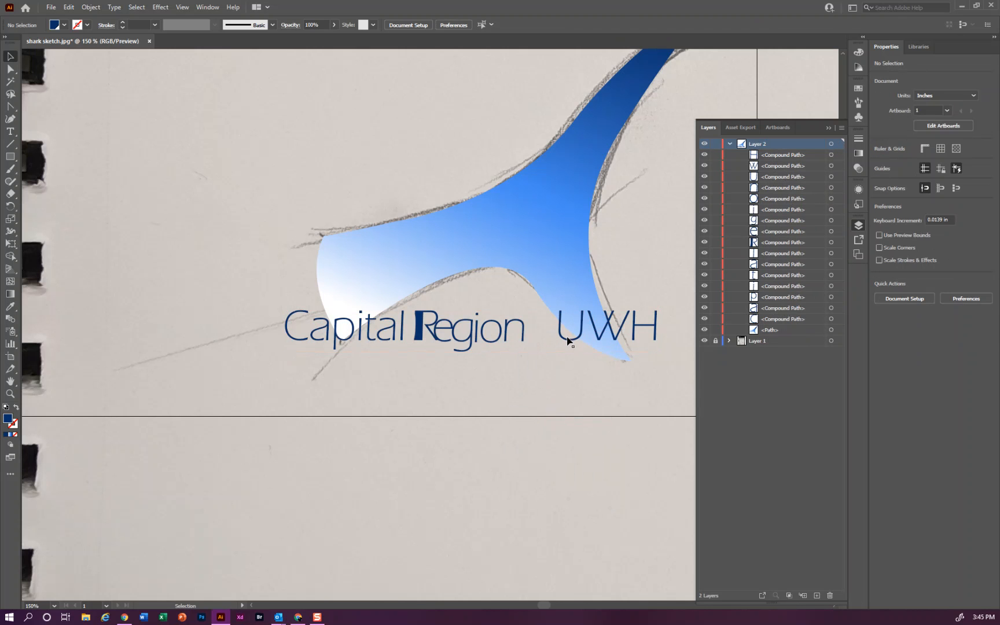
# Step: Select the letters U, W and H and reorder their paths below the shark tail path in Layer 2
pyautogui.click(567, 340)
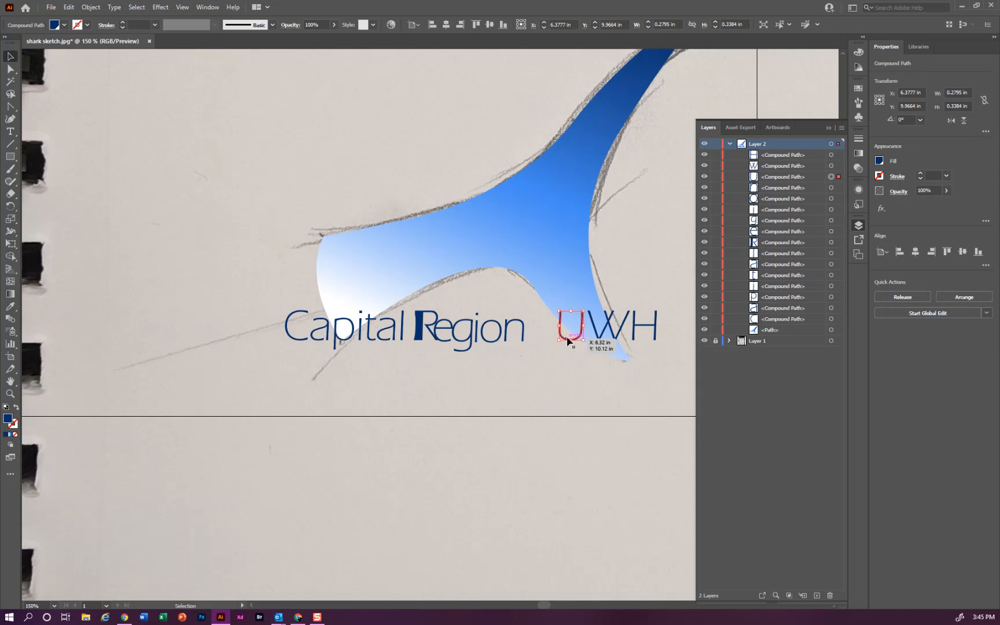
pyautogui.keyDown('shift'); pyautogui.click(625, 331); pyautogui.keyUp('shift')
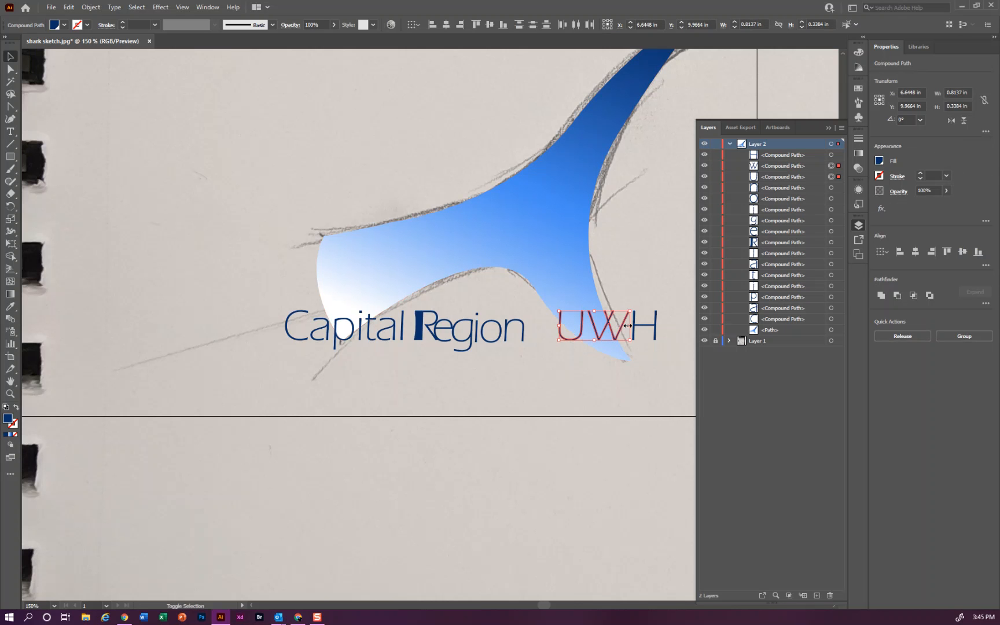
pyautogui.keyDown('shift'); pyautogui.click(635, 328); pyautogui.keyUp('shift')
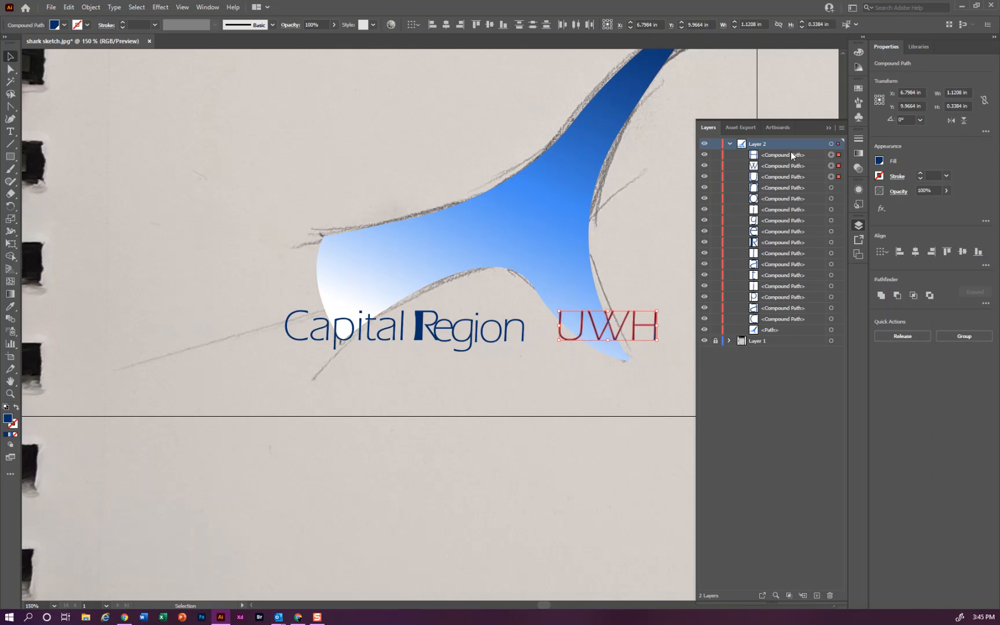
pyautogui.click(784, 157)
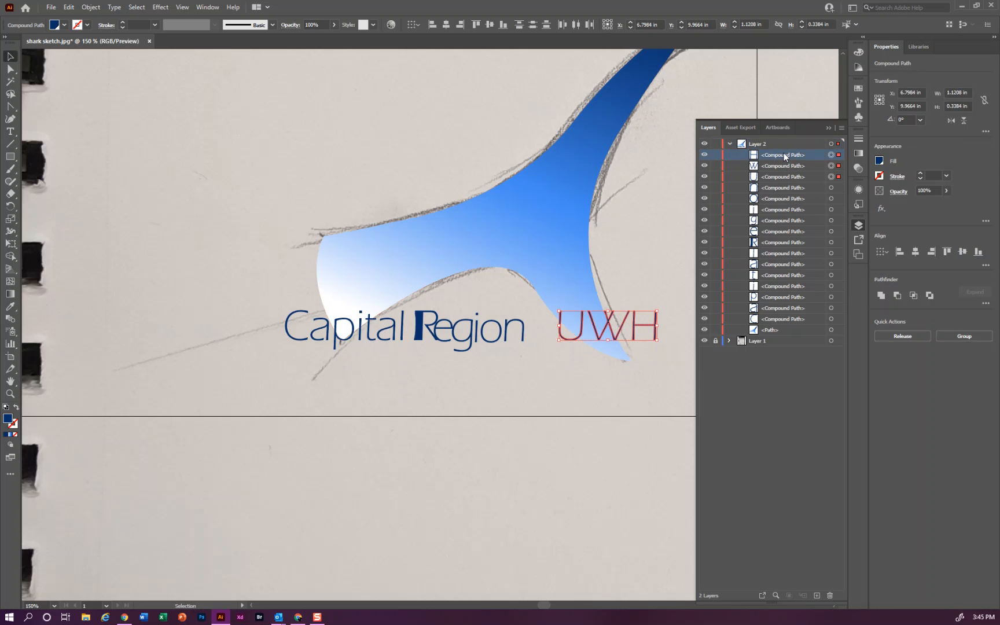
pyautogui.keyDown('shift'); pyautogui.click(784, 173); pyautogui.keyUp('shift')
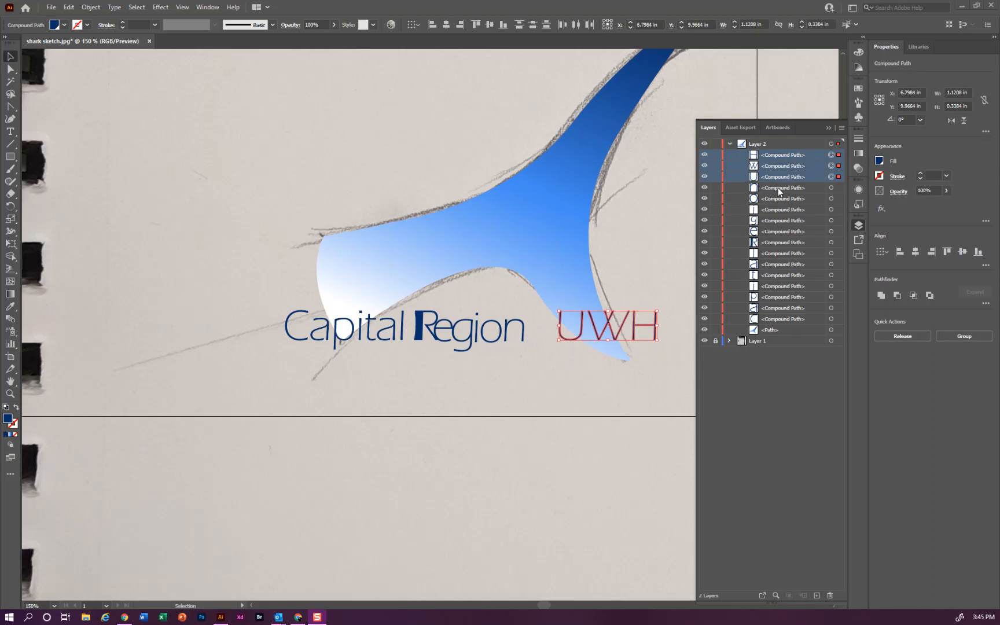
pyautogui.moveTo(775, 178); pyautogui.dragTo(786, 333)
pyautogui.click(662, 273)
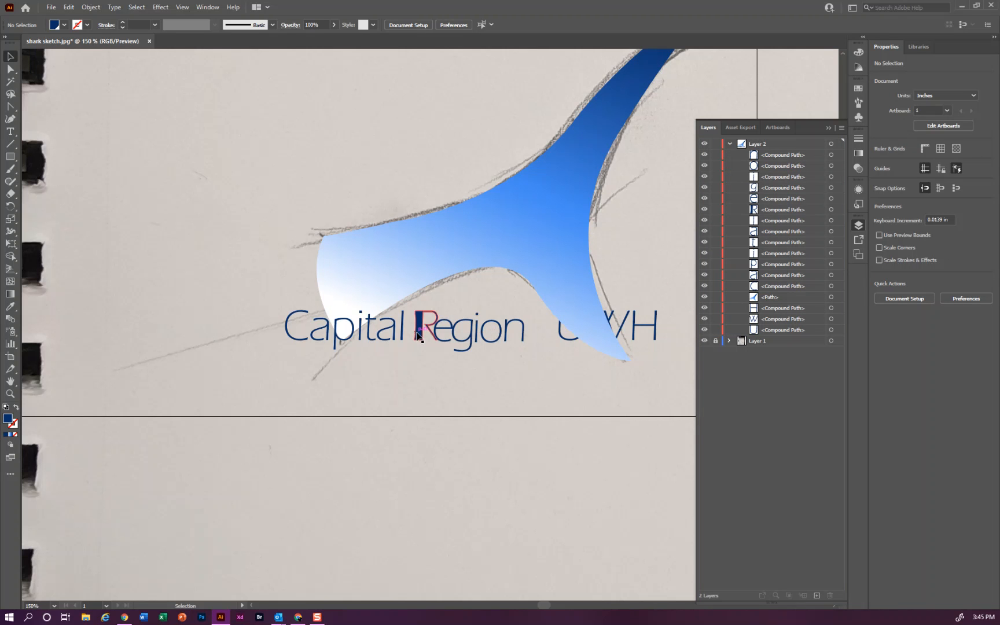
# Step: Recolour the R of "Region" with a lighter, brighter blue fill and deselect it
pyautogui.click(417, 335)
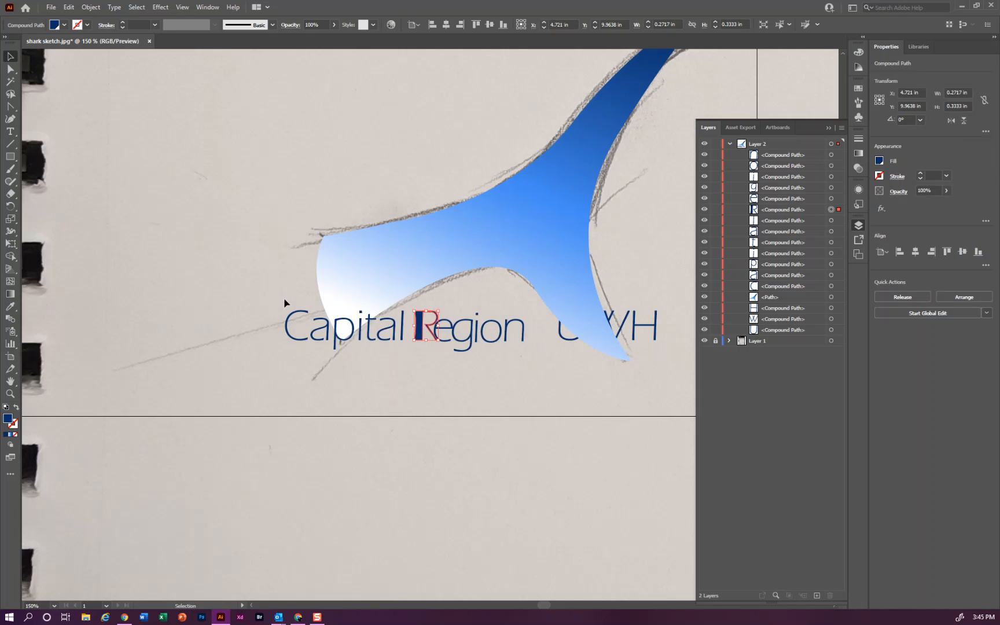
pyautogui.doubleClick(7, 421)
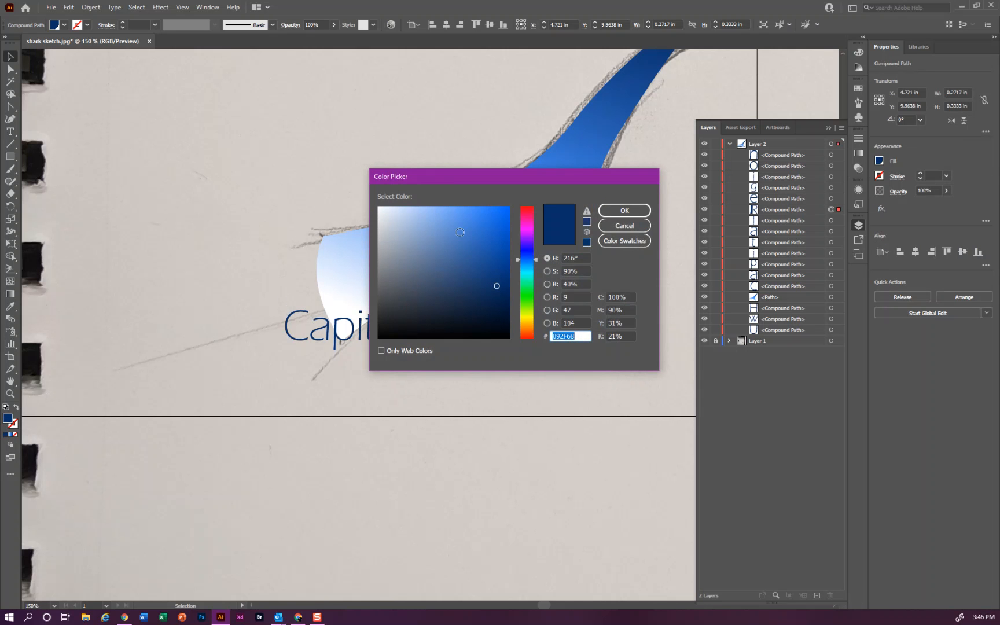
pyautogui.click(468, 214)
pyautogui.click(624, 210)
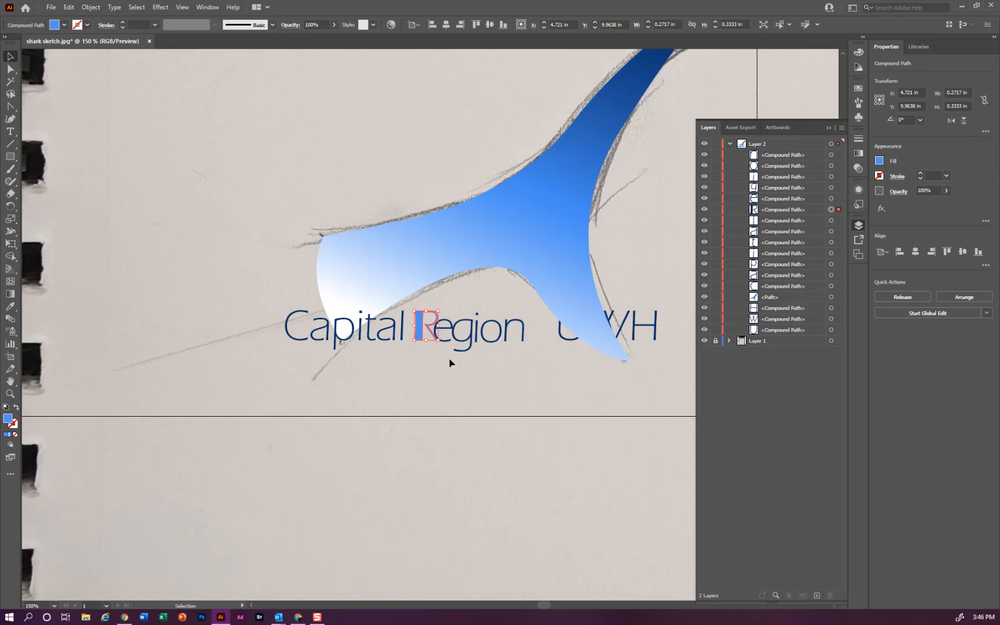
pyautogui.click(454, 375)
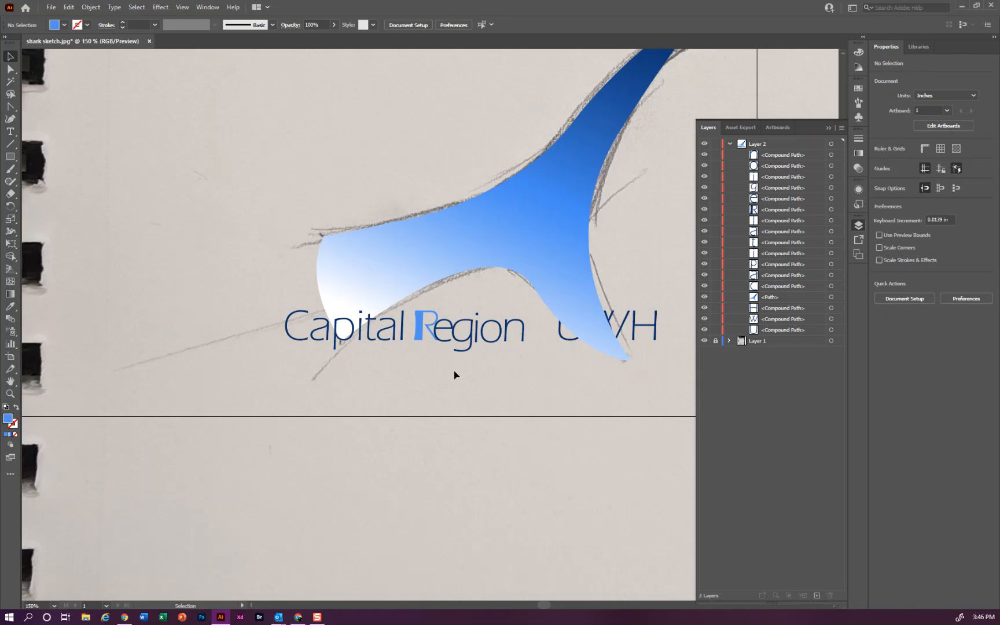